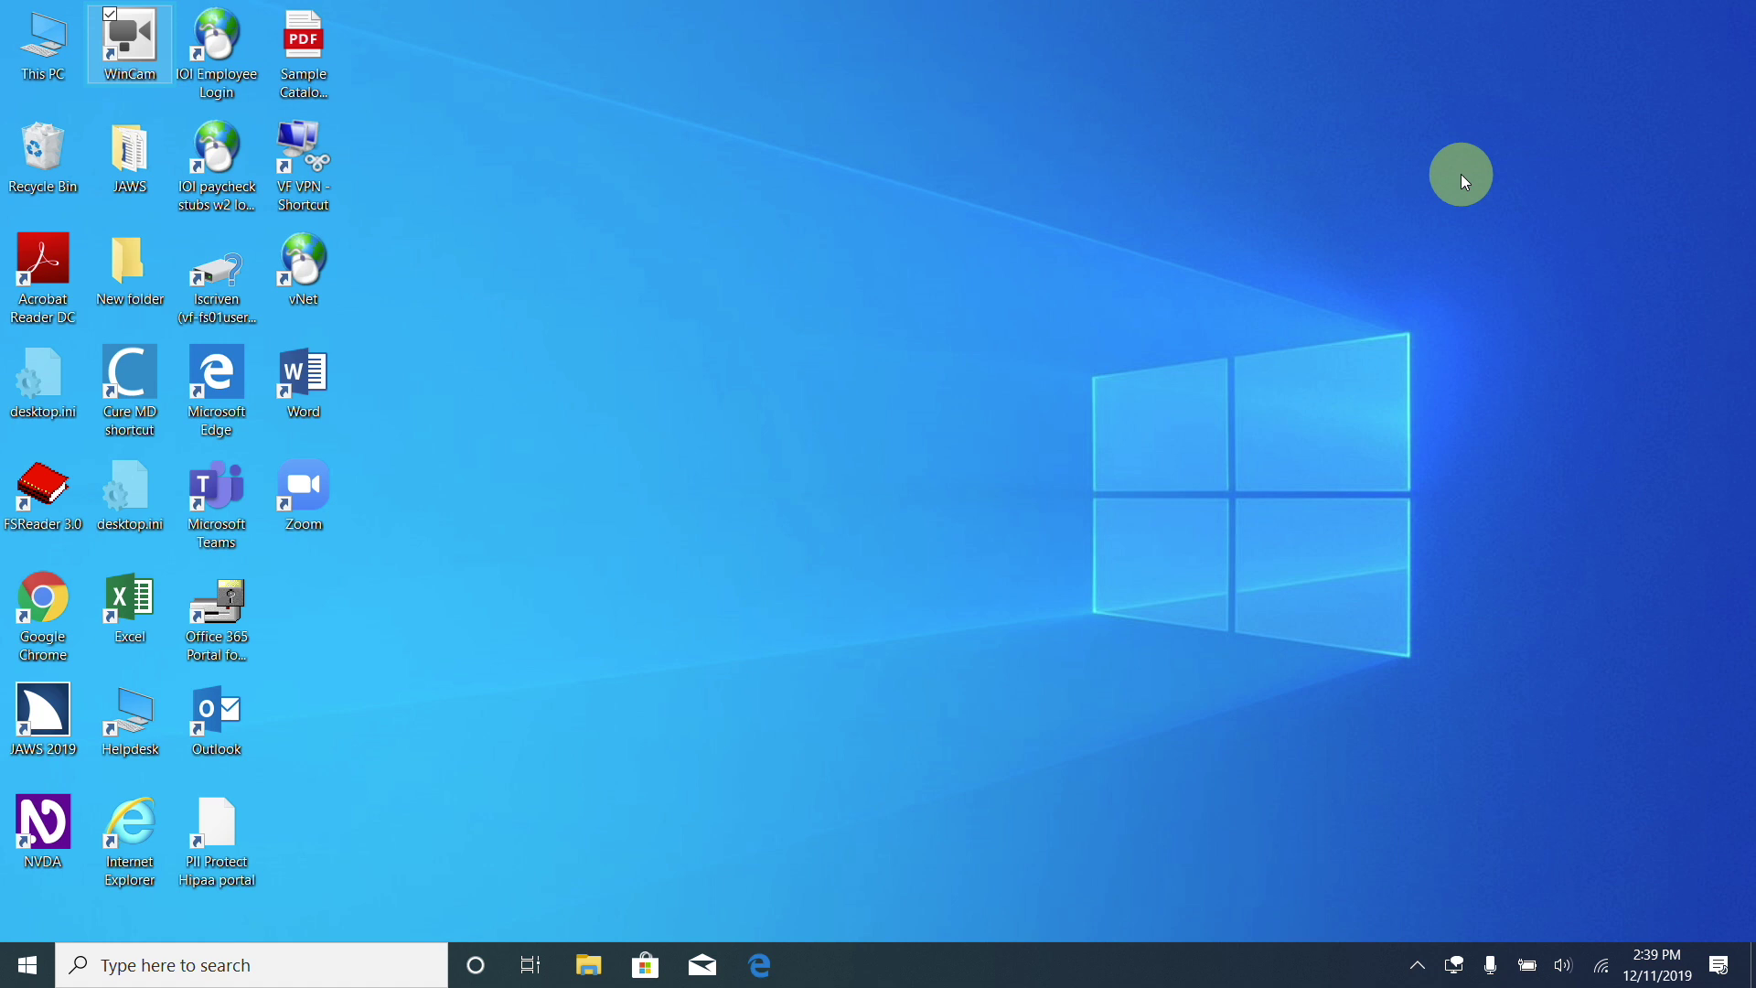
Search the Start menu for "mail" to find the Mail app.
key("super")
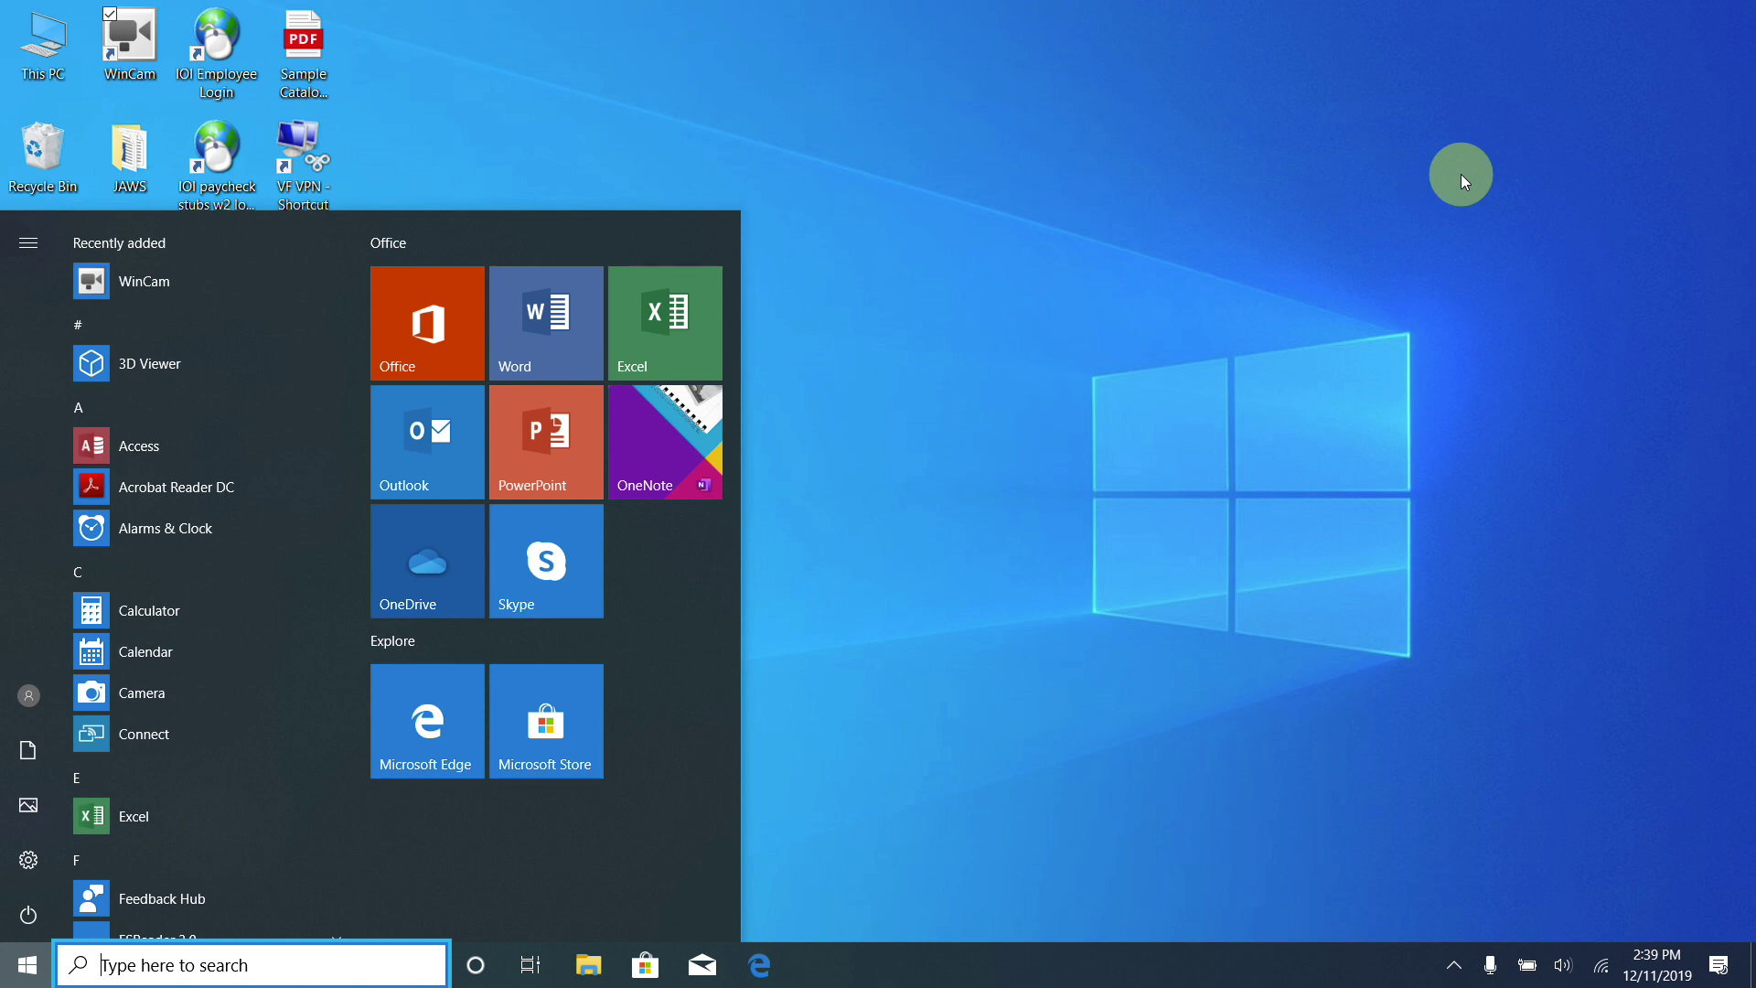
type("ma")
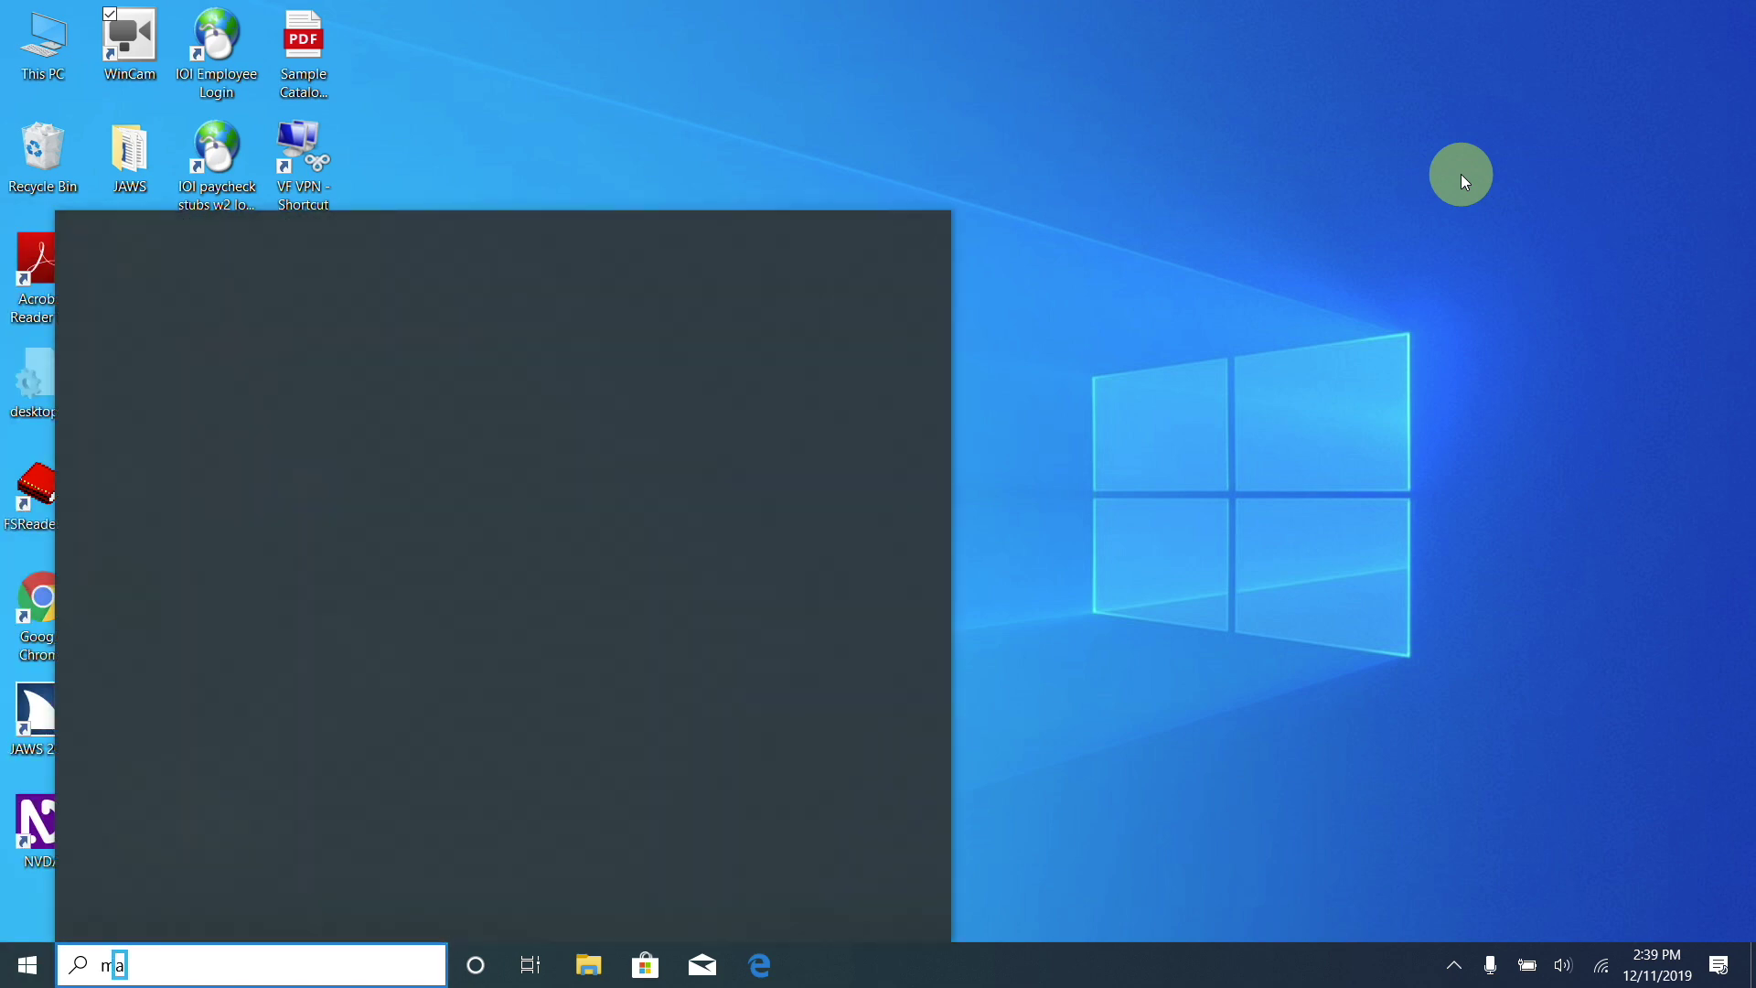
type("il")
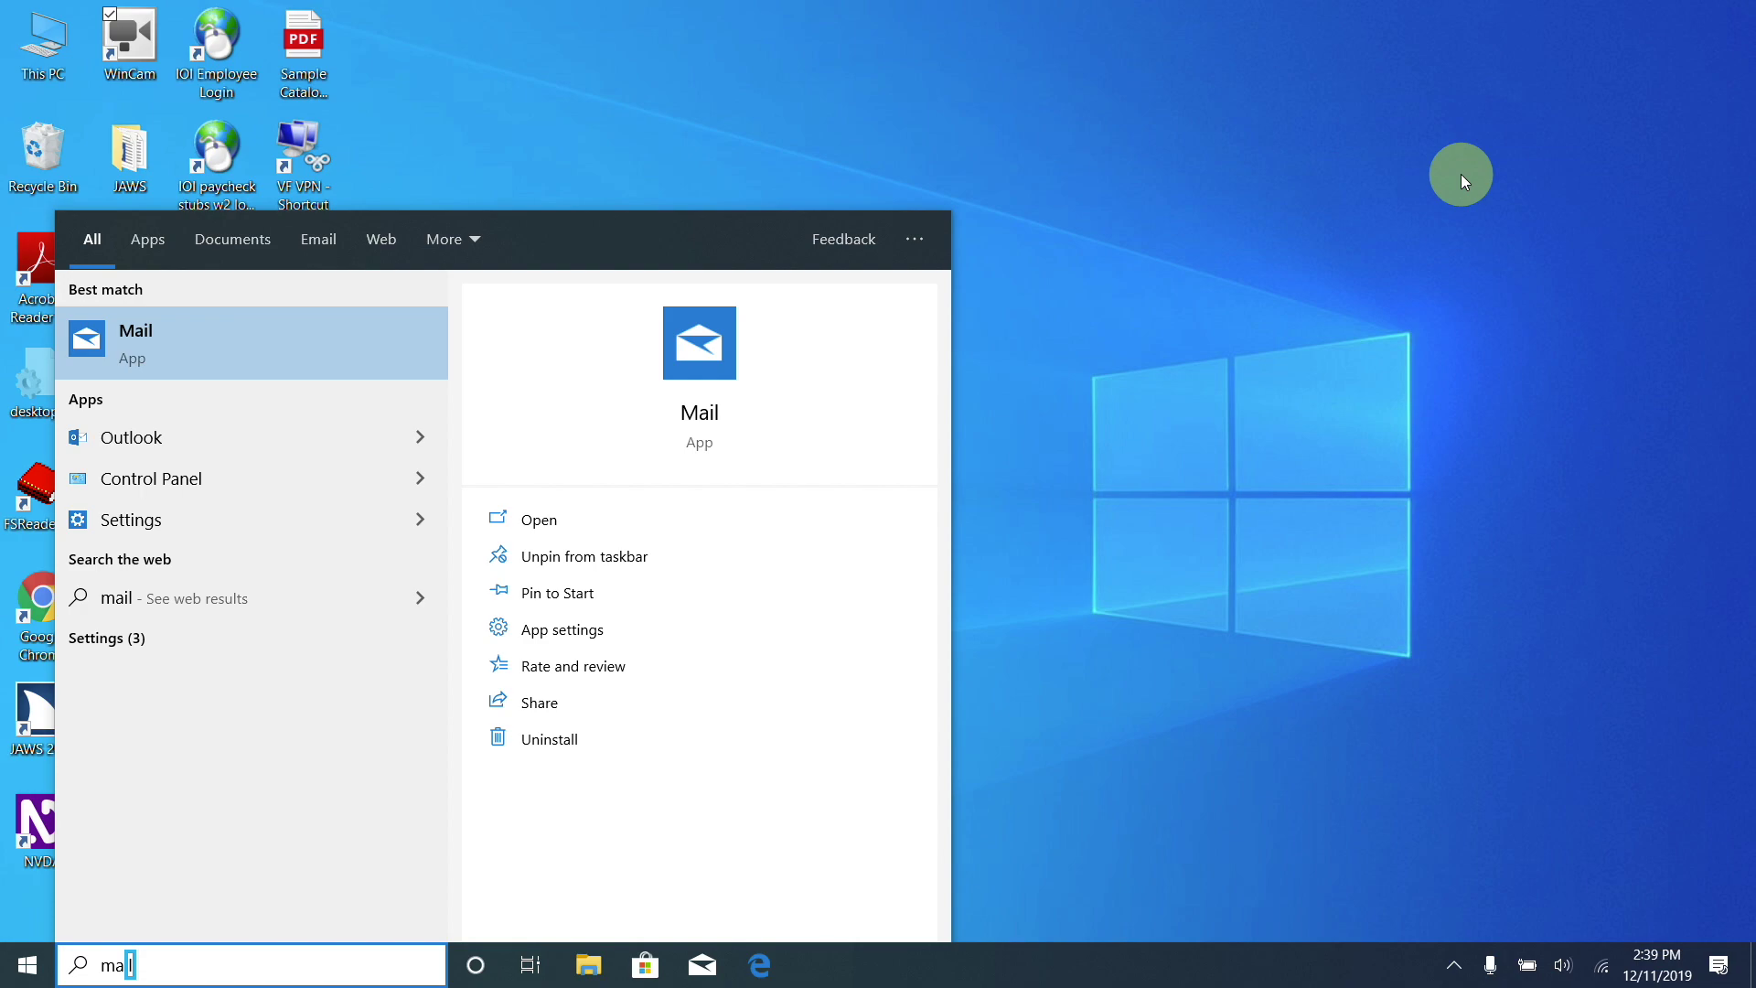
Launch Mail from the search results to show the Gmail 2 Inbox.
key("Return")
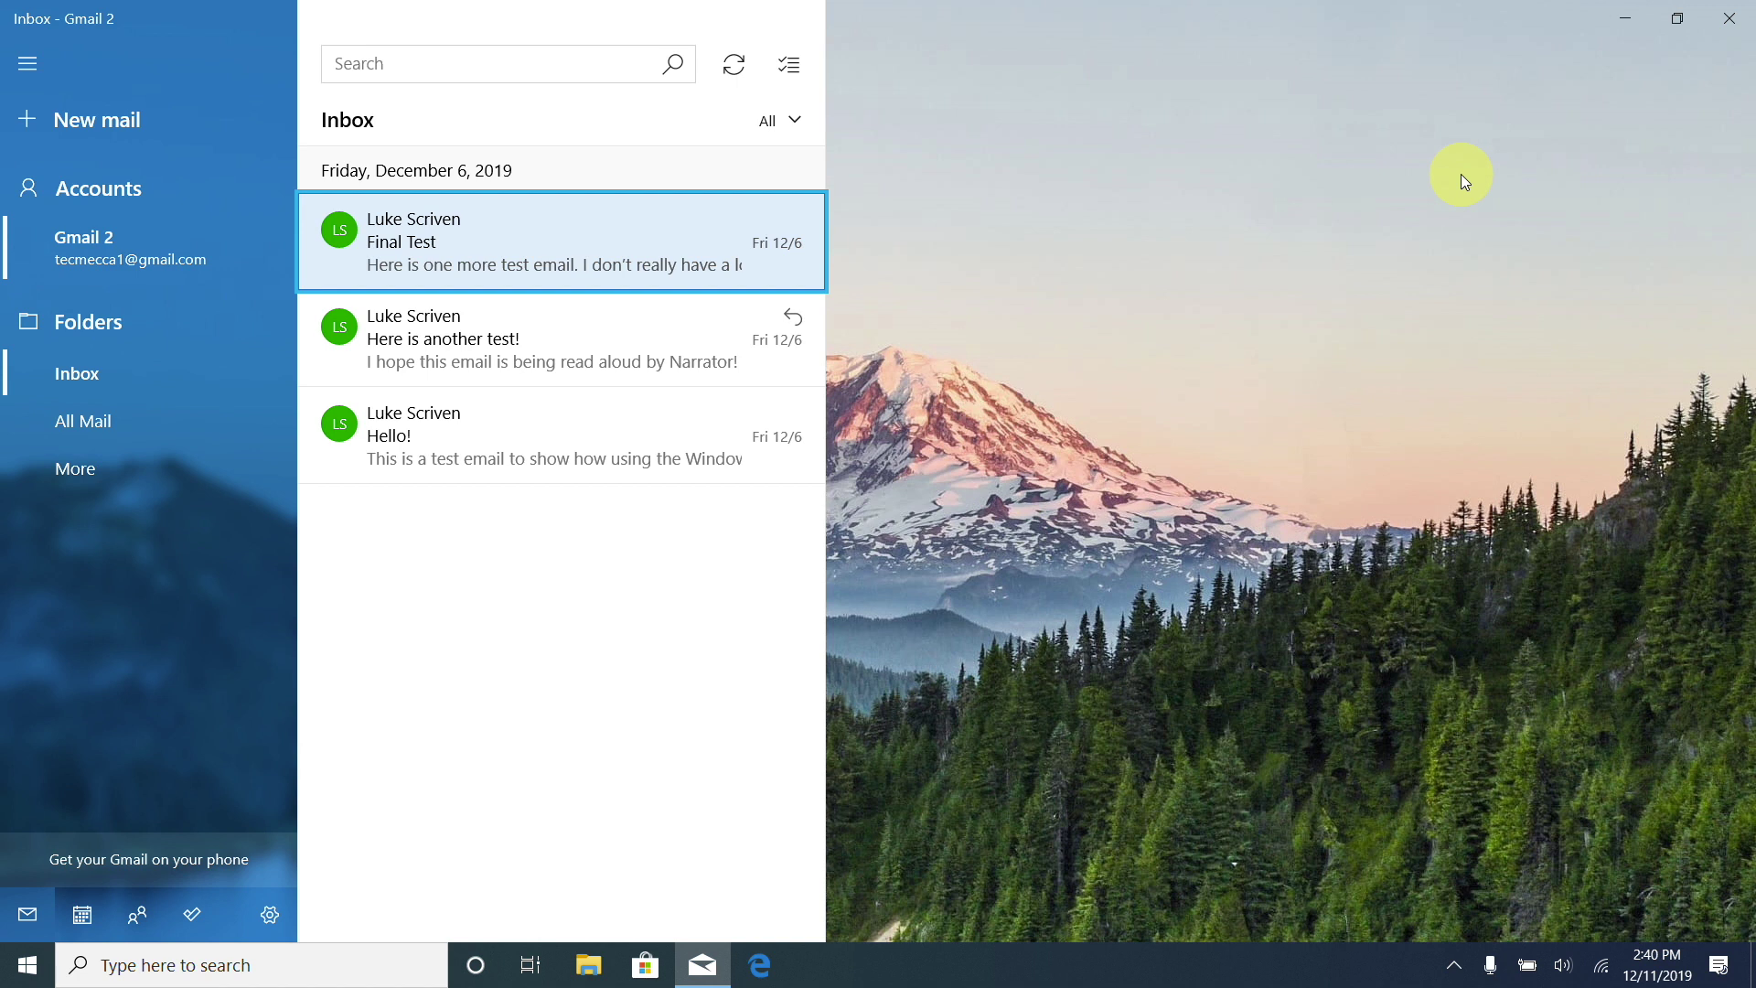
Move down past "Here is another test!" to select the "Hello!" email.
key("Down")
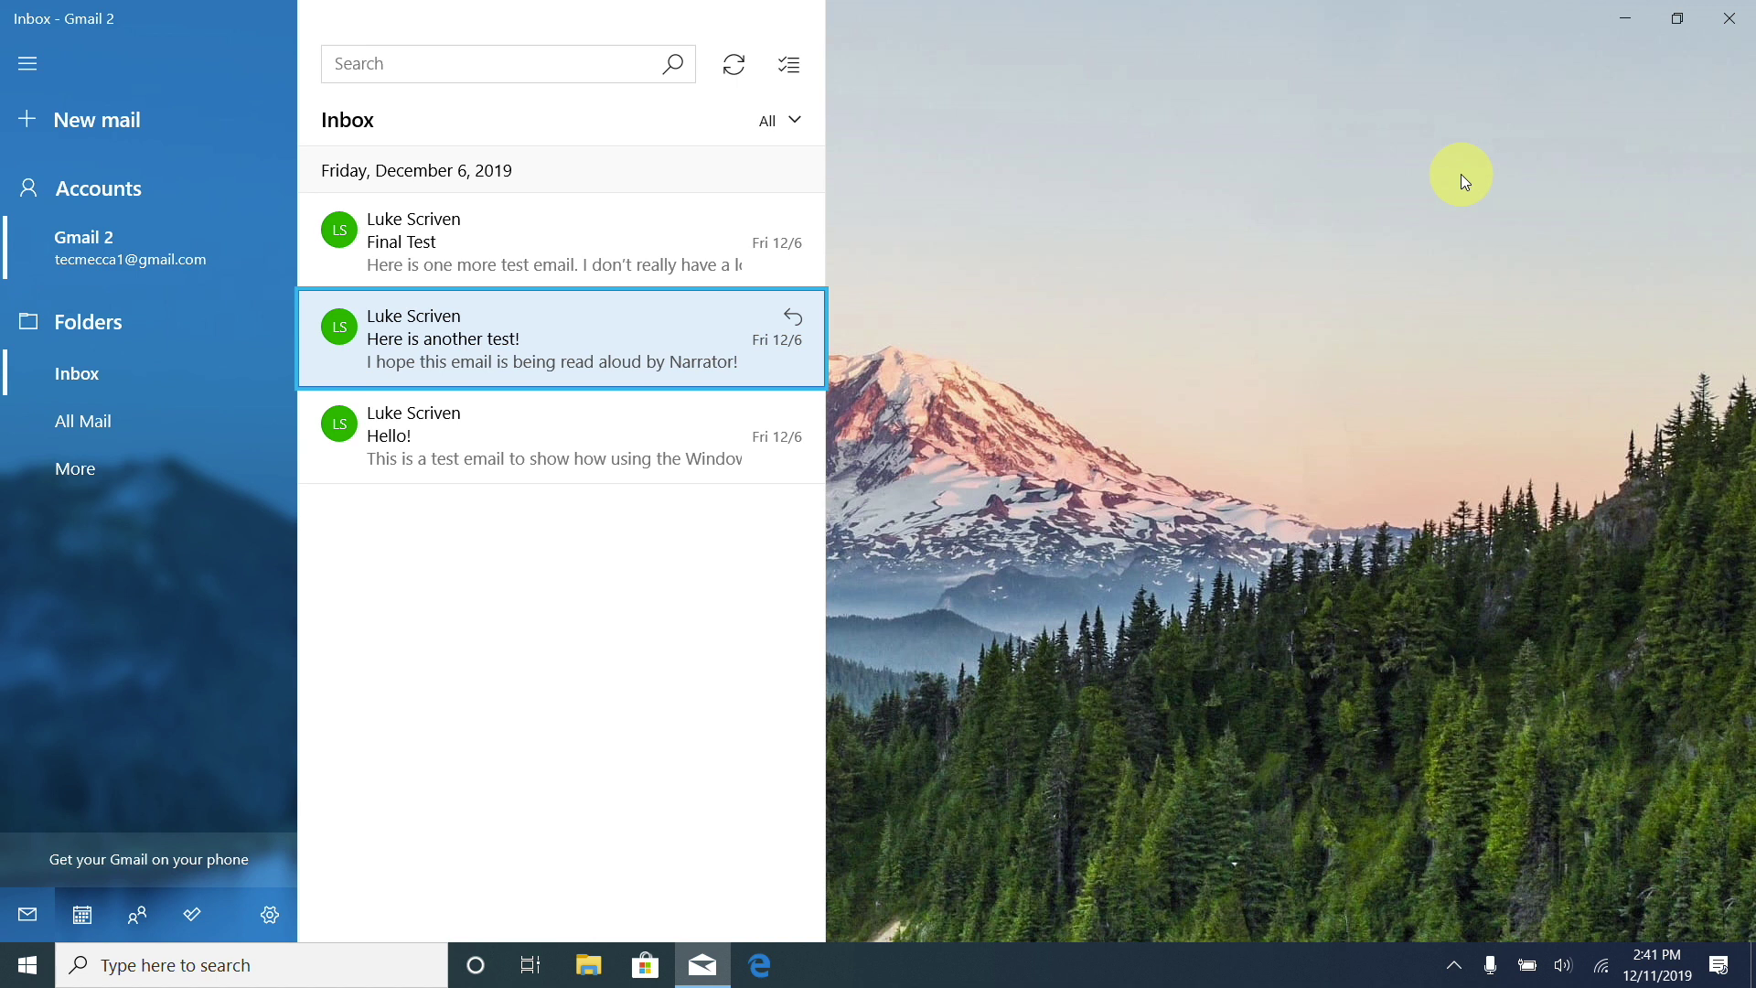
key("Down")
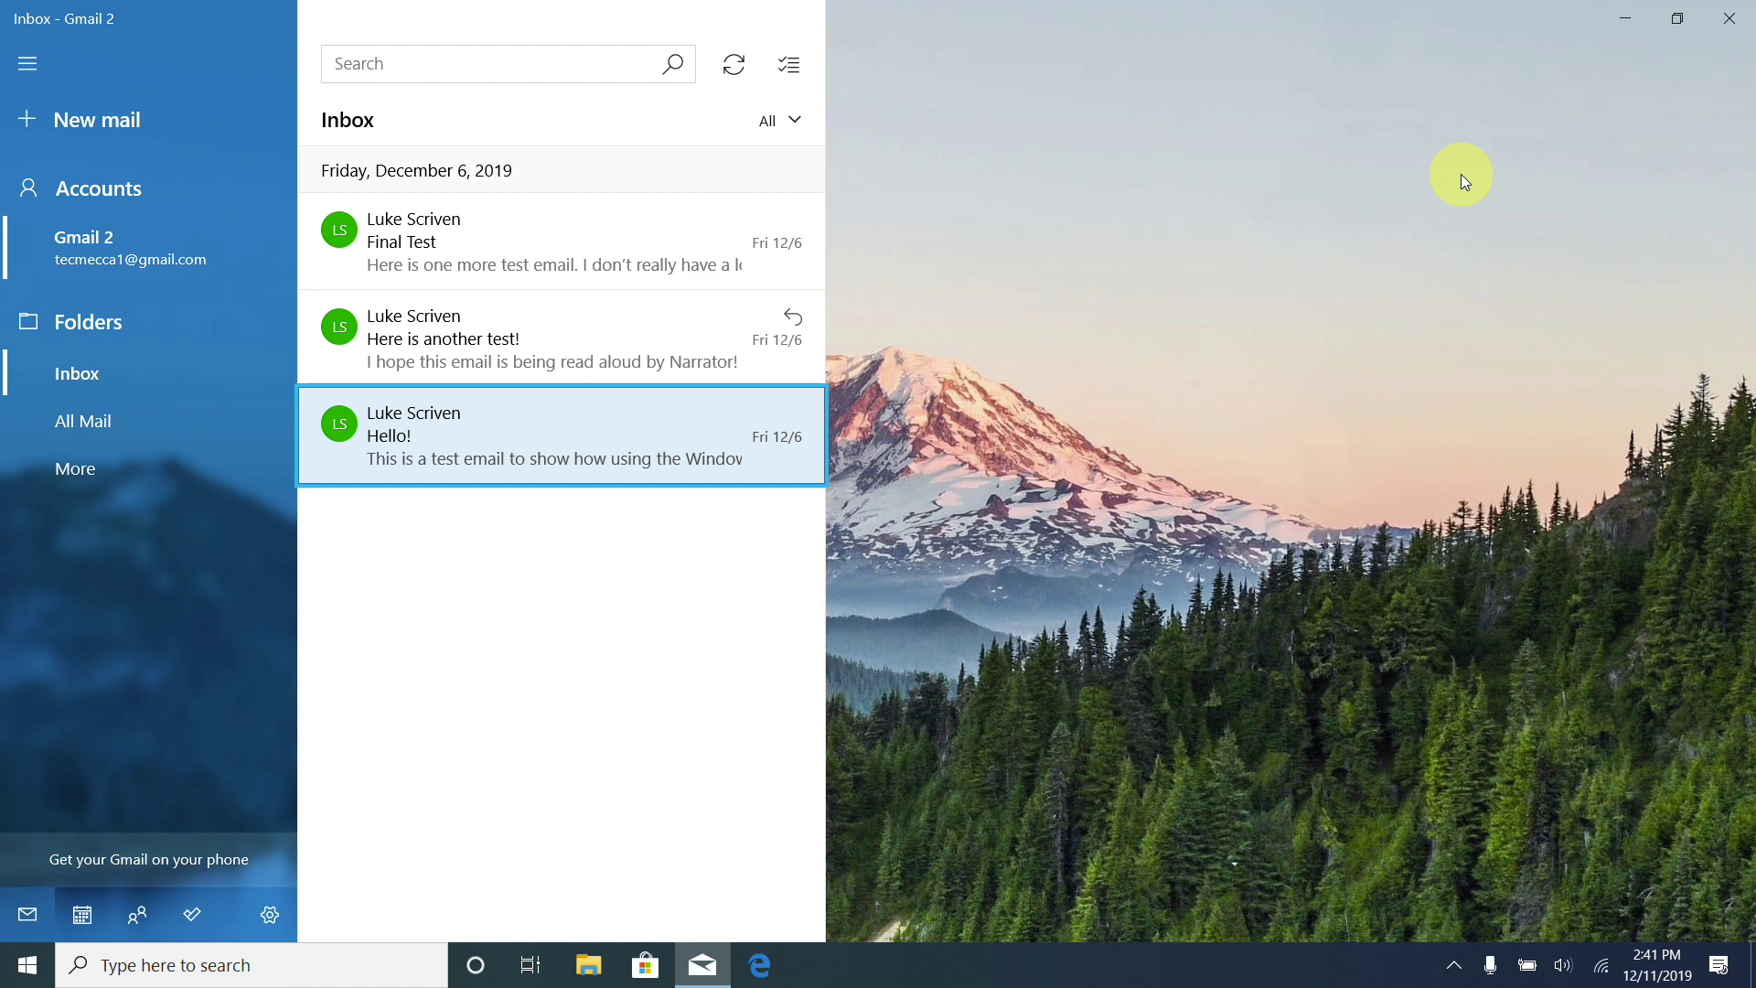
Open the "Hello!" email and jump to the start of its message body.
key("Return")
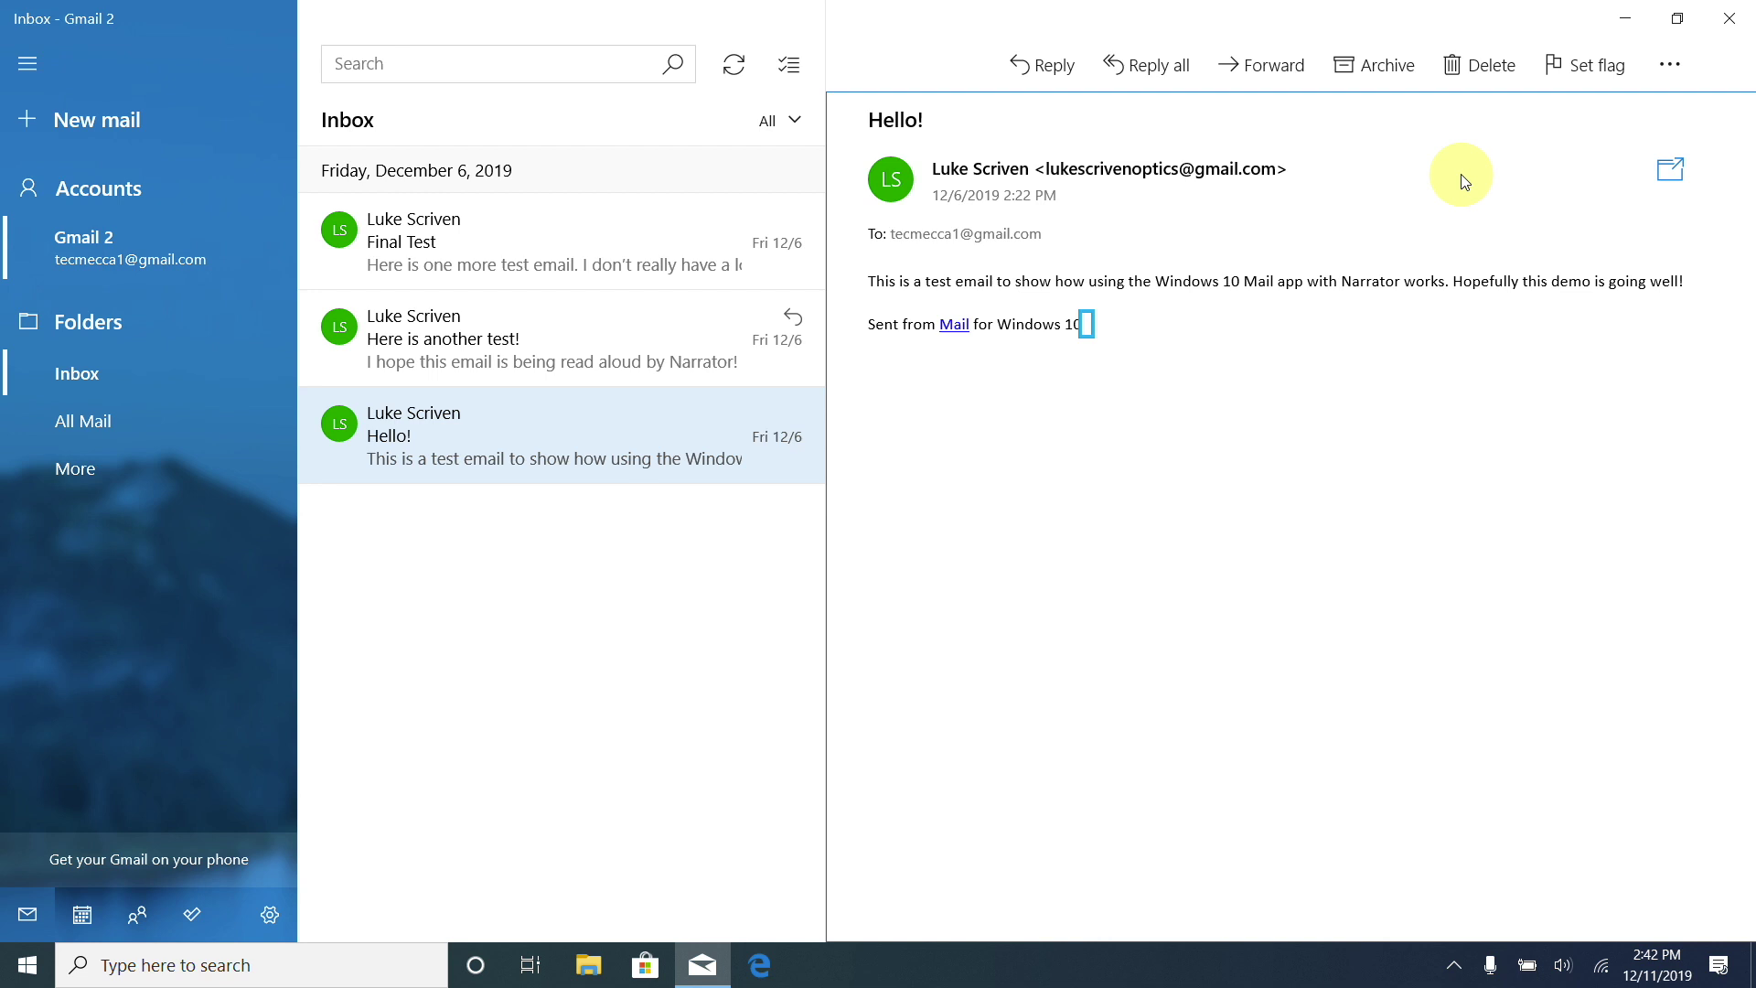
key("ctrl+Home")
key("Right")
key("Right")
key("Right")
key("Right")
key("Right")
key("Right")
key("Right")
key("Right")
key("Right")
key("Right")
key("Right")
key("Right")
key("Right")
key("ctrl+Right")
key("ctrl+Right")
key("ctrl+Right")
key("ctrl+Right")
key("ctrl+Right")
key("Home")
key("ctrl+Home")
key("Down")
key("Tab")
key("Right")
key("Right")
key("Right")
key("Right")
key("Up")
key("Down")
key("Down")
key("Up")
key("Up")
key("Right")
key("End")
key("Home")
key("Tab")
Return to the inbox, move up two messages, and open the "Final Test" email.
key("Escape")
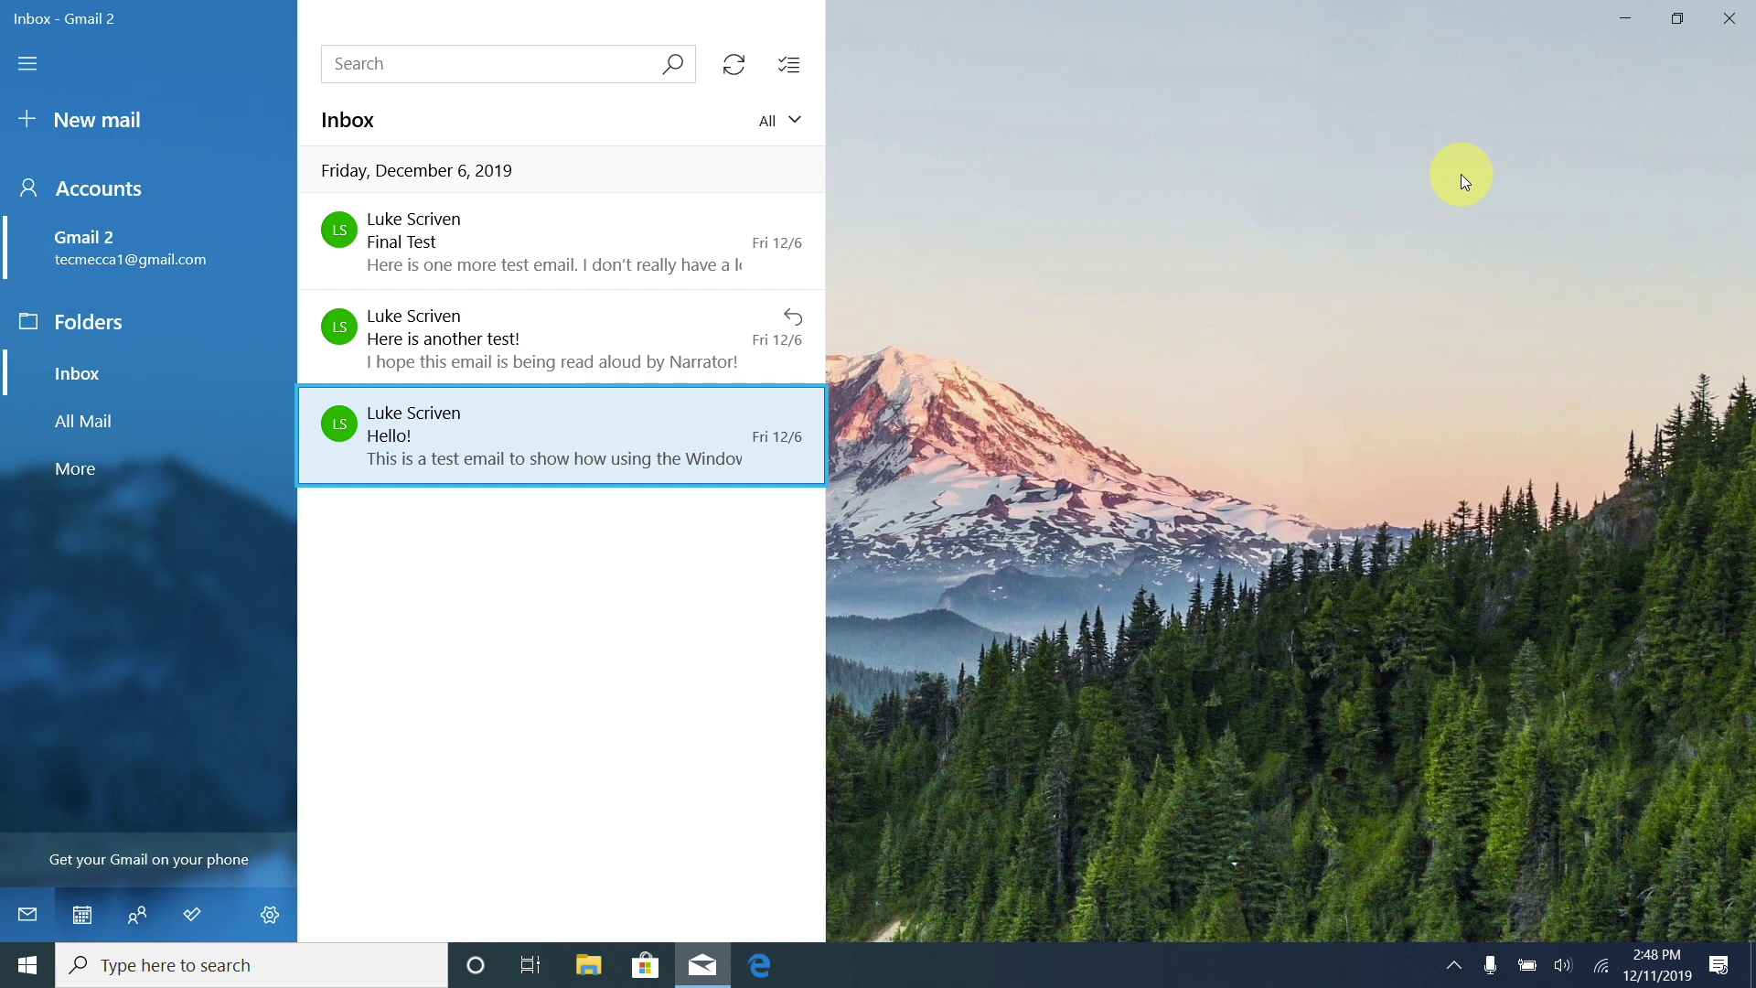
key("Up")
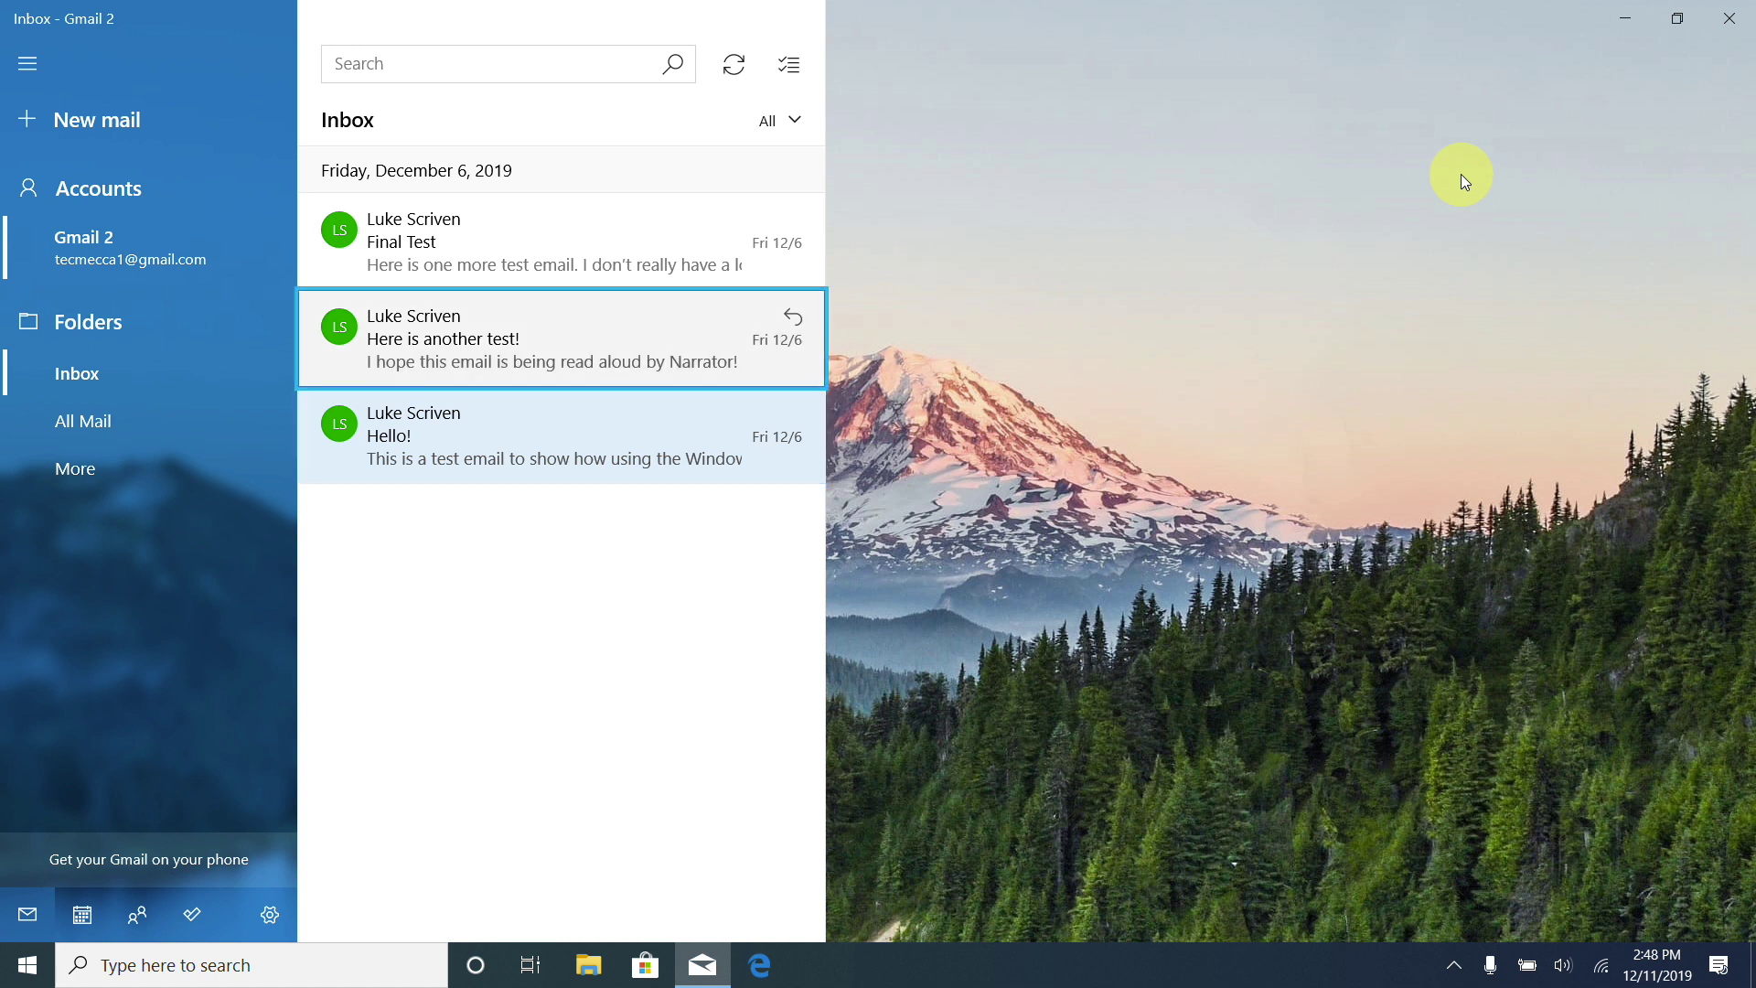
key("Up")
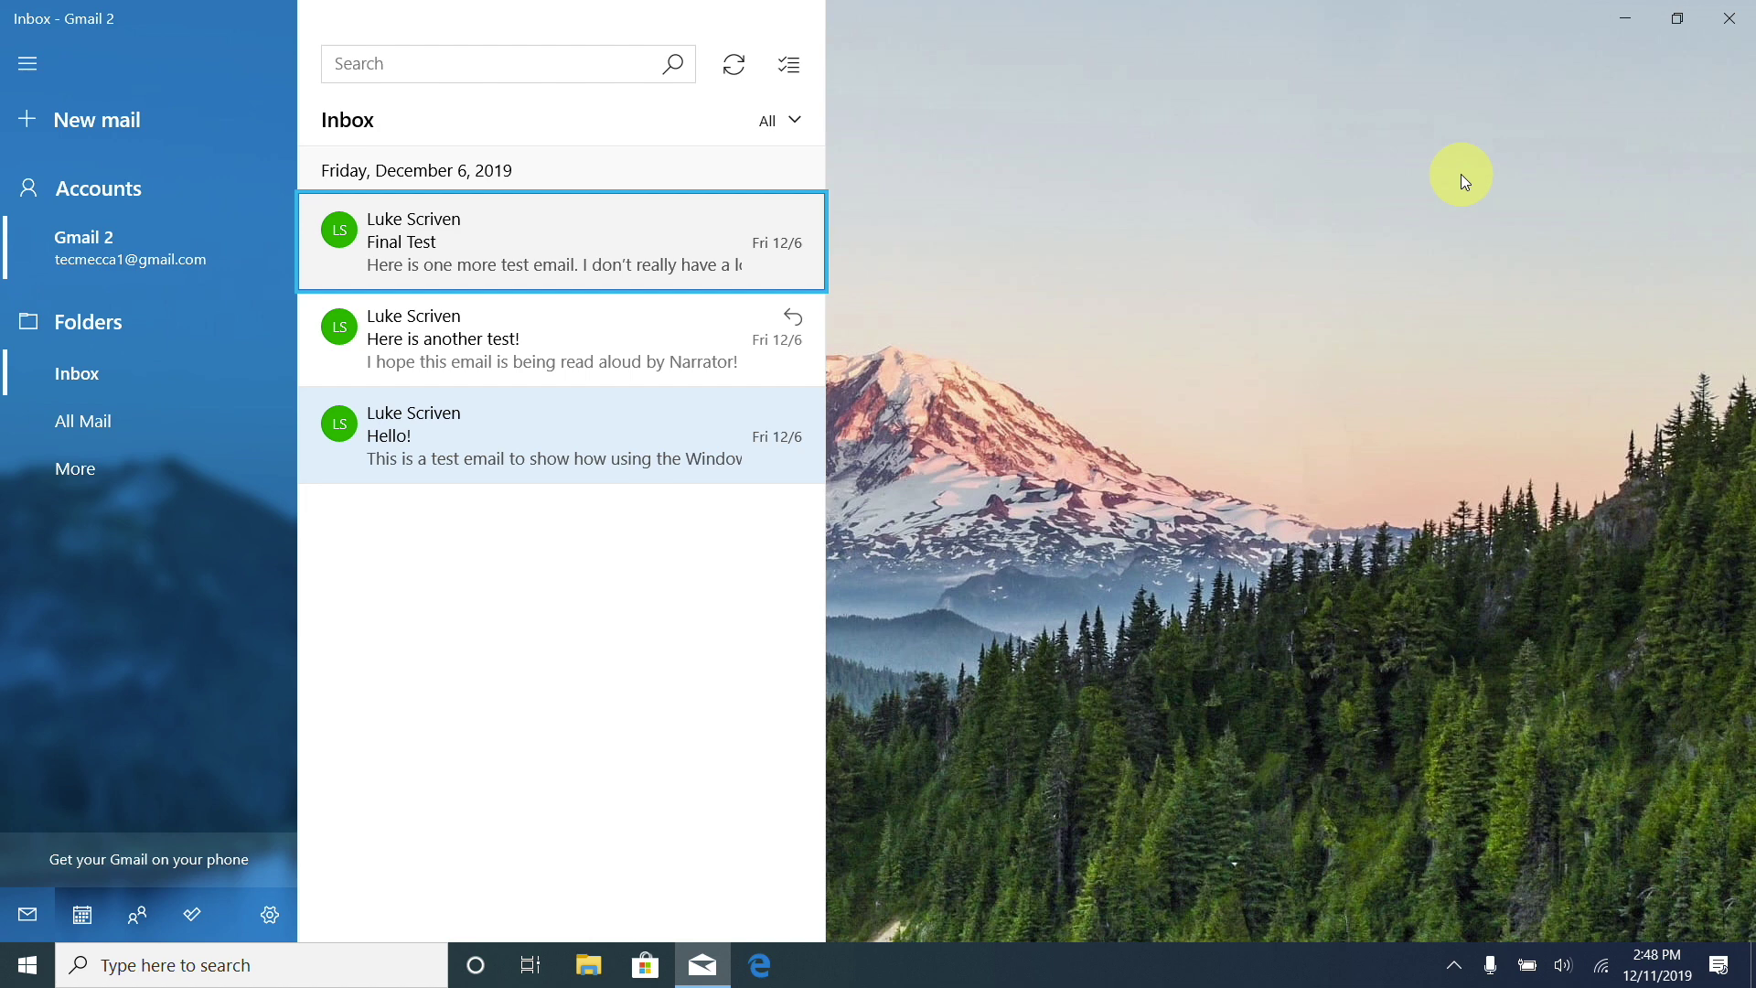
key("Return")
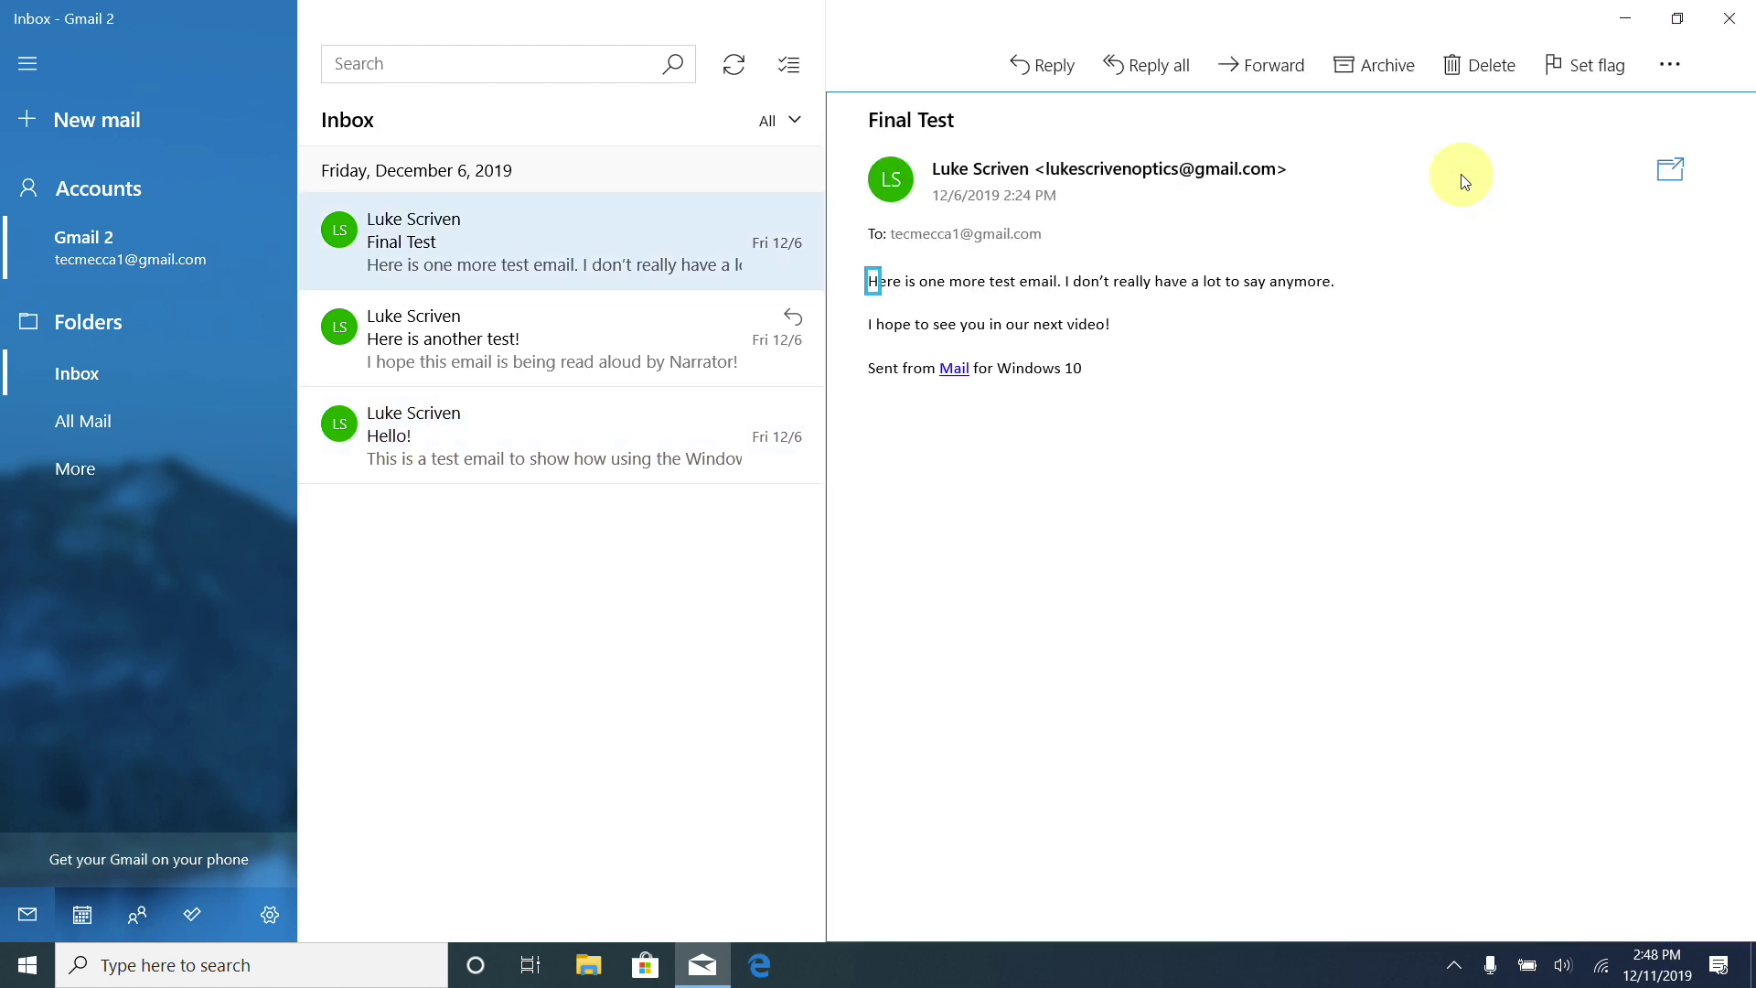
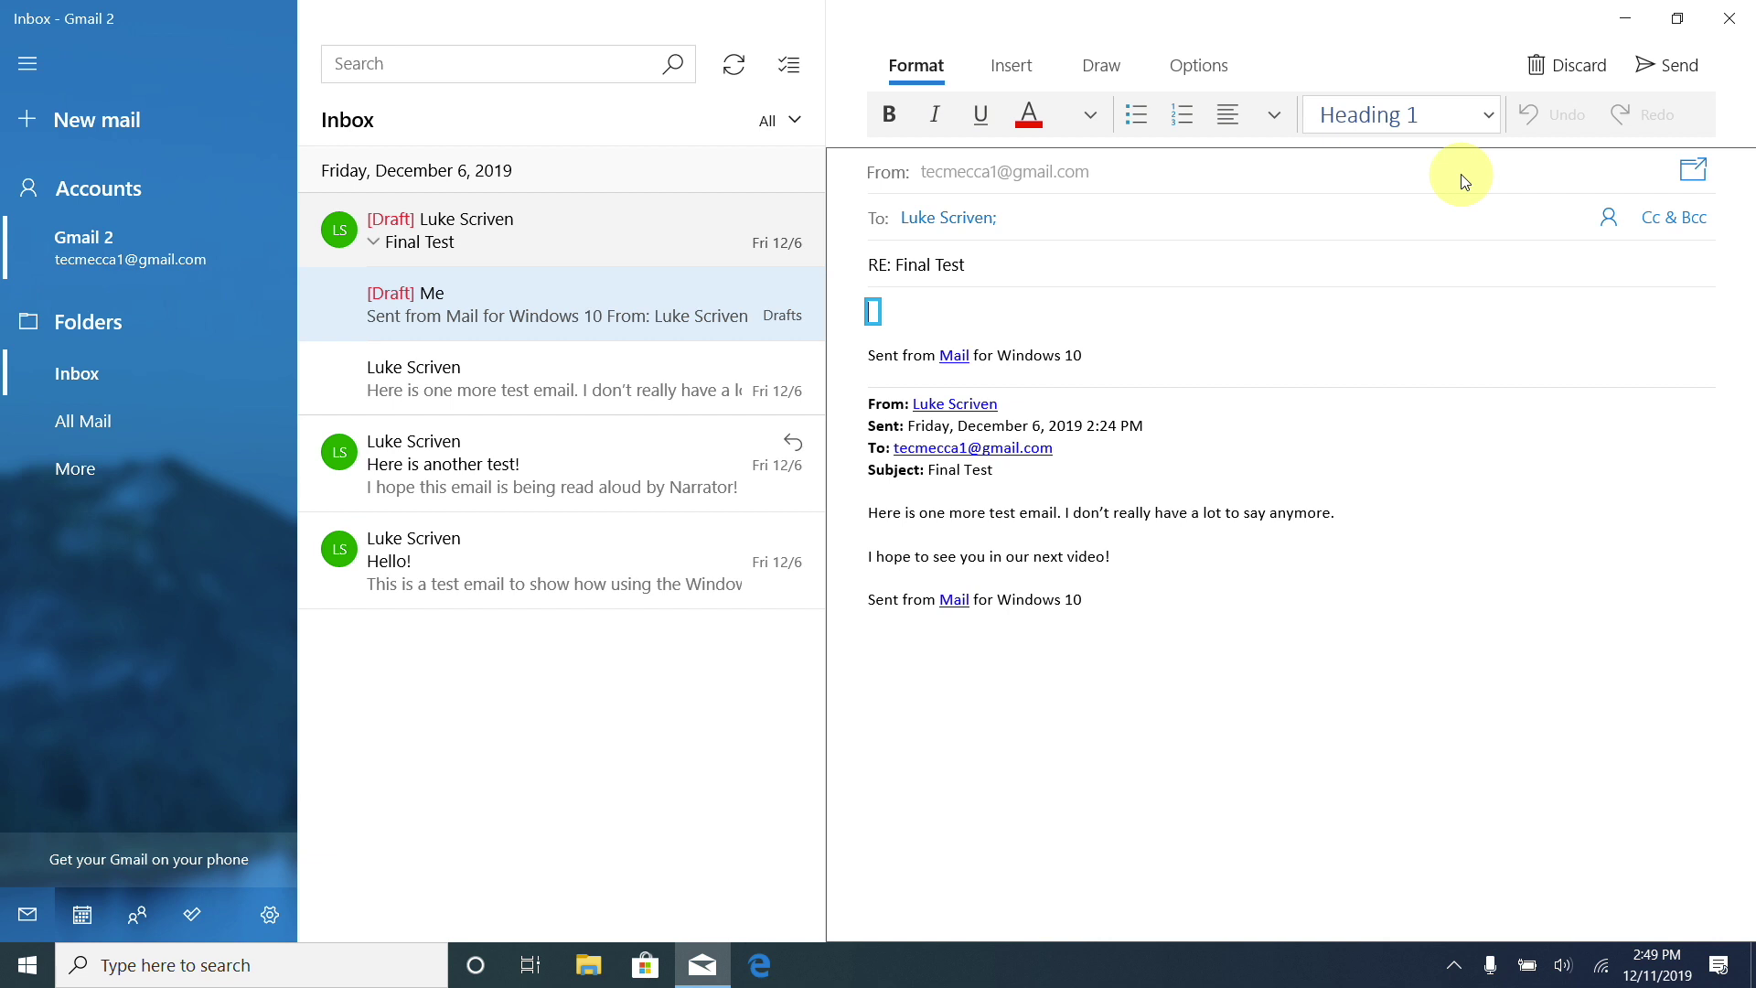
Write 'thank you for your email' in the Final Test reply and send it.
type("thank you")
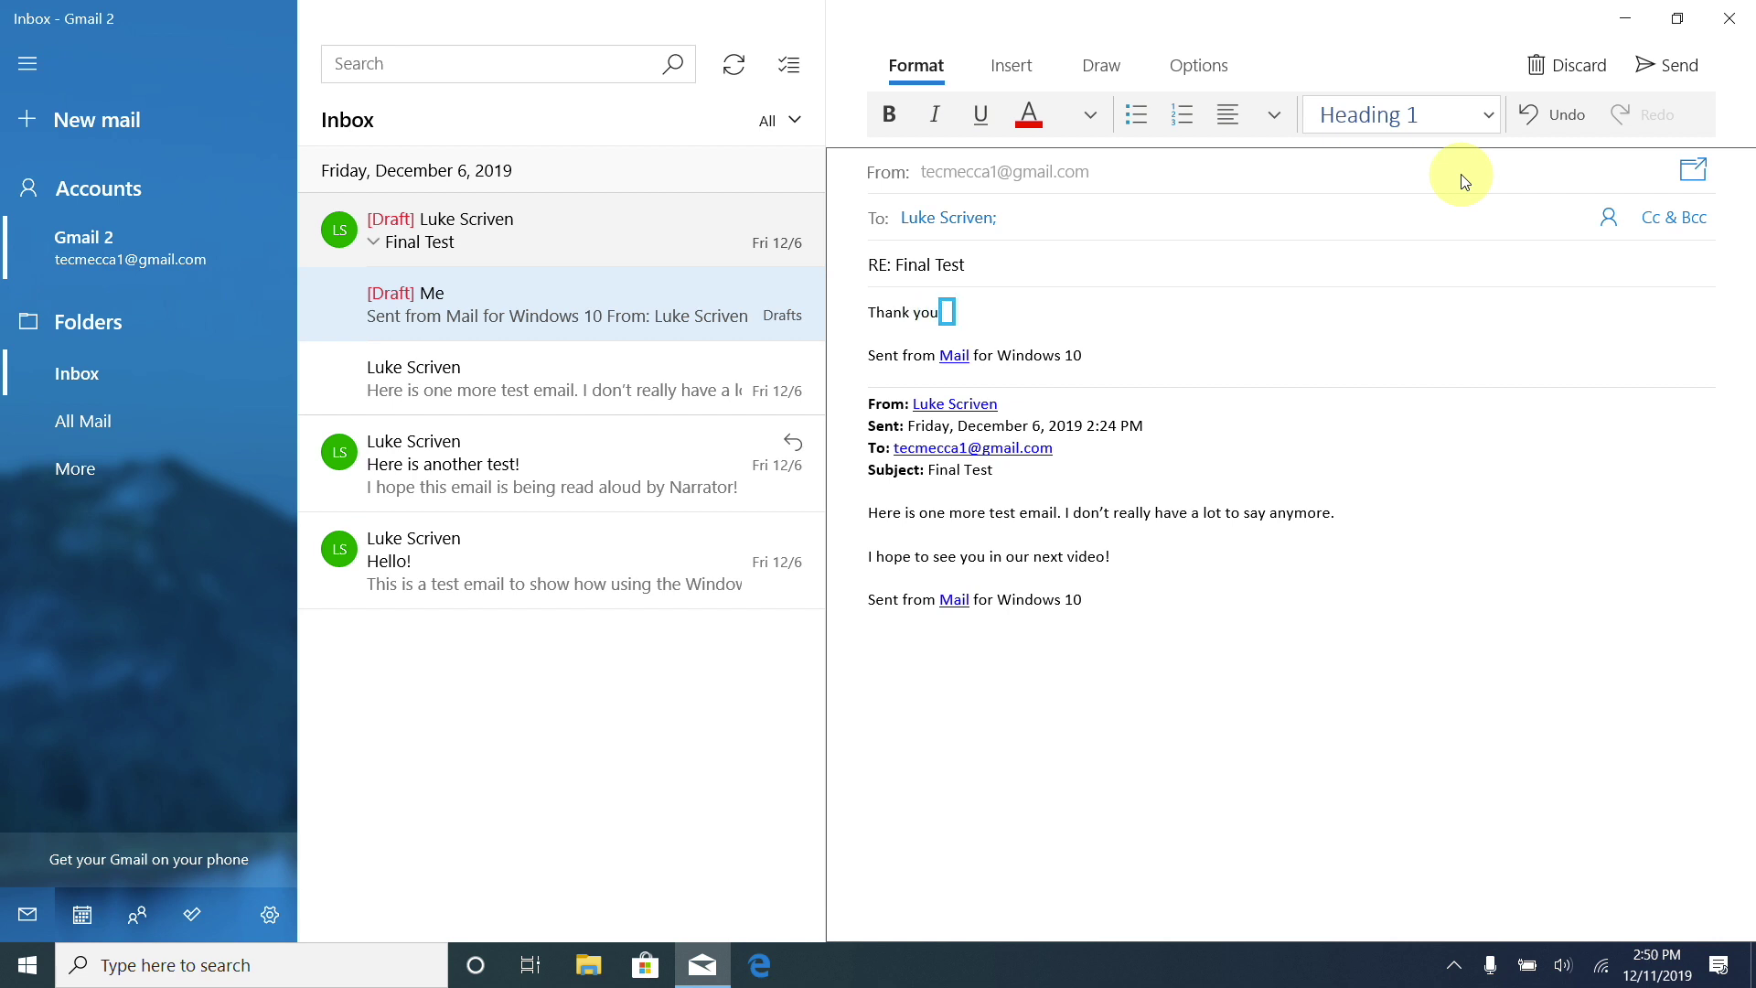
type(" for your email")
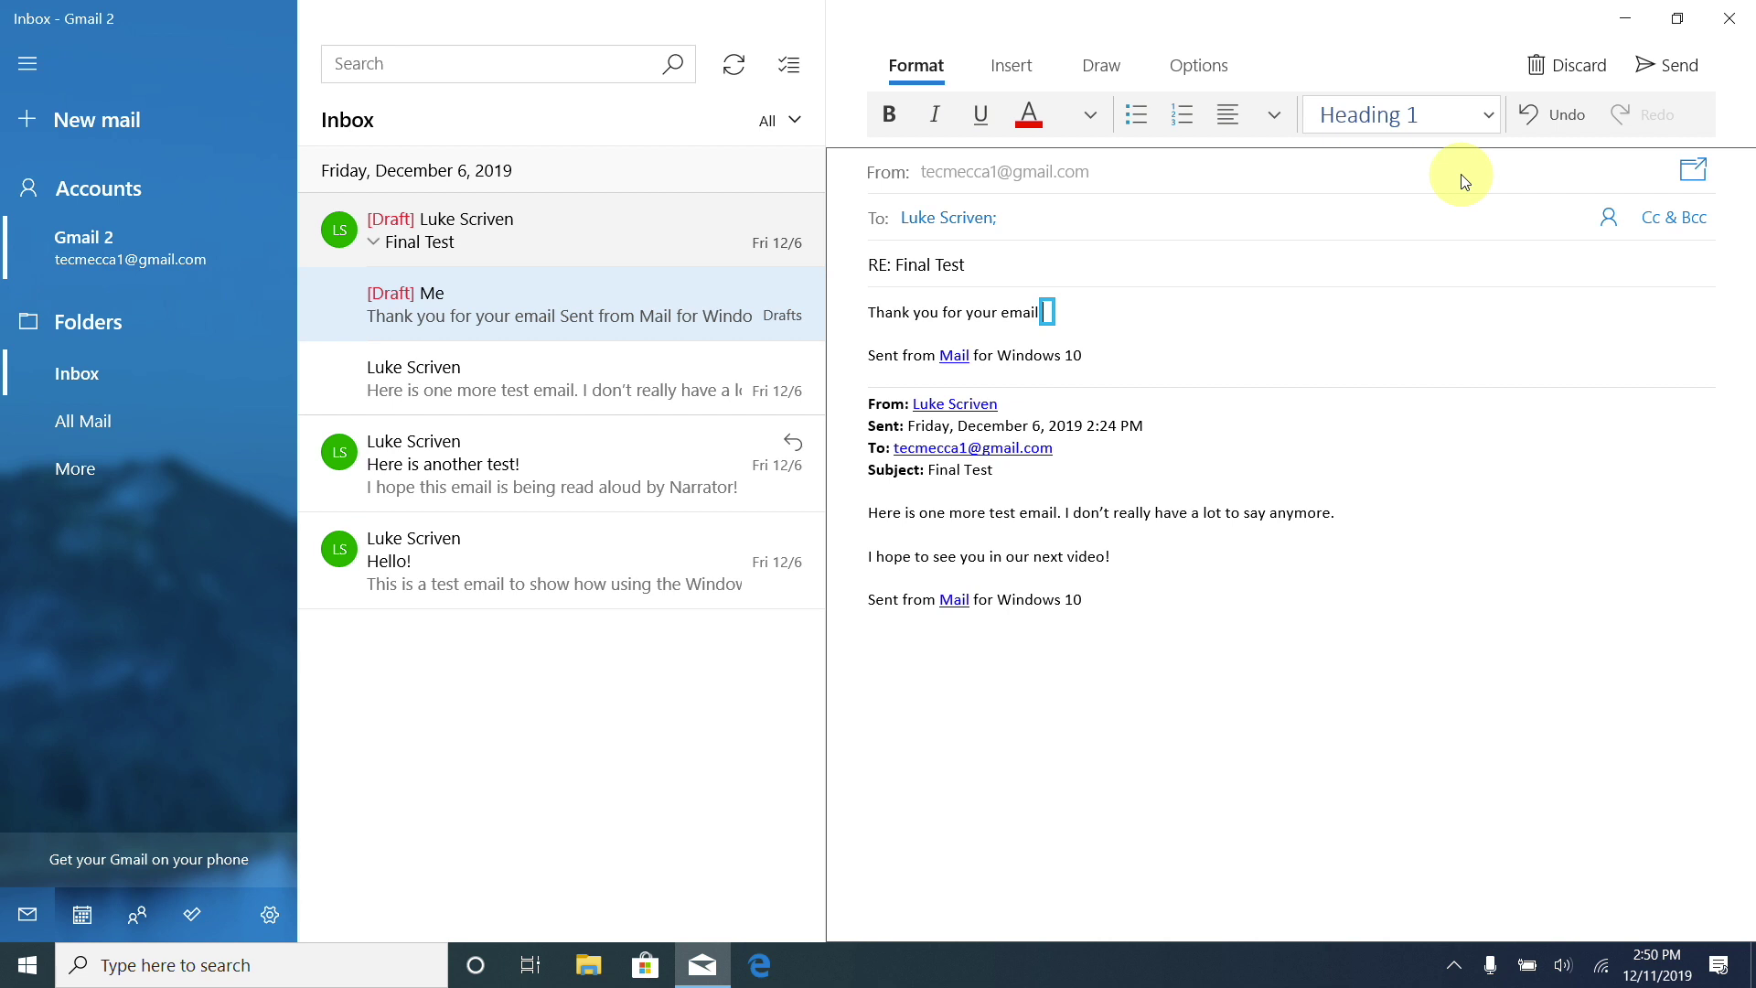
key("ctrl+Return")
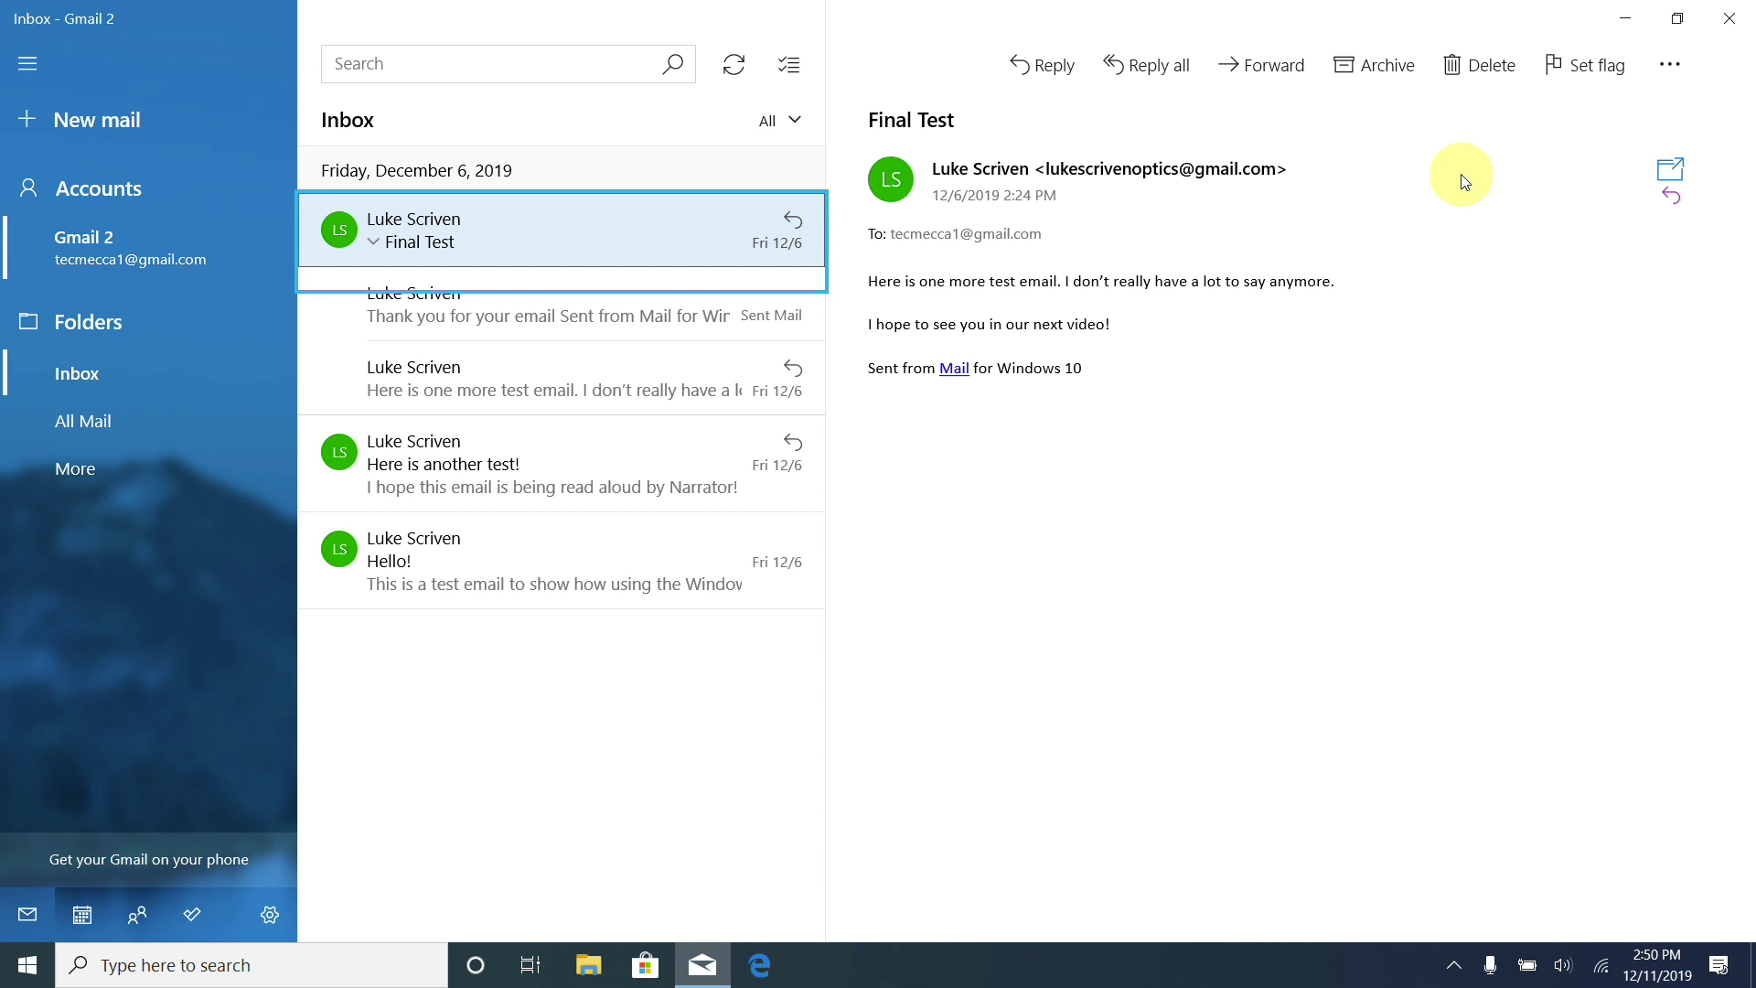
Move down the inbox list and start a blank new message with Ctrl+N.
key("Down")
key("Down")
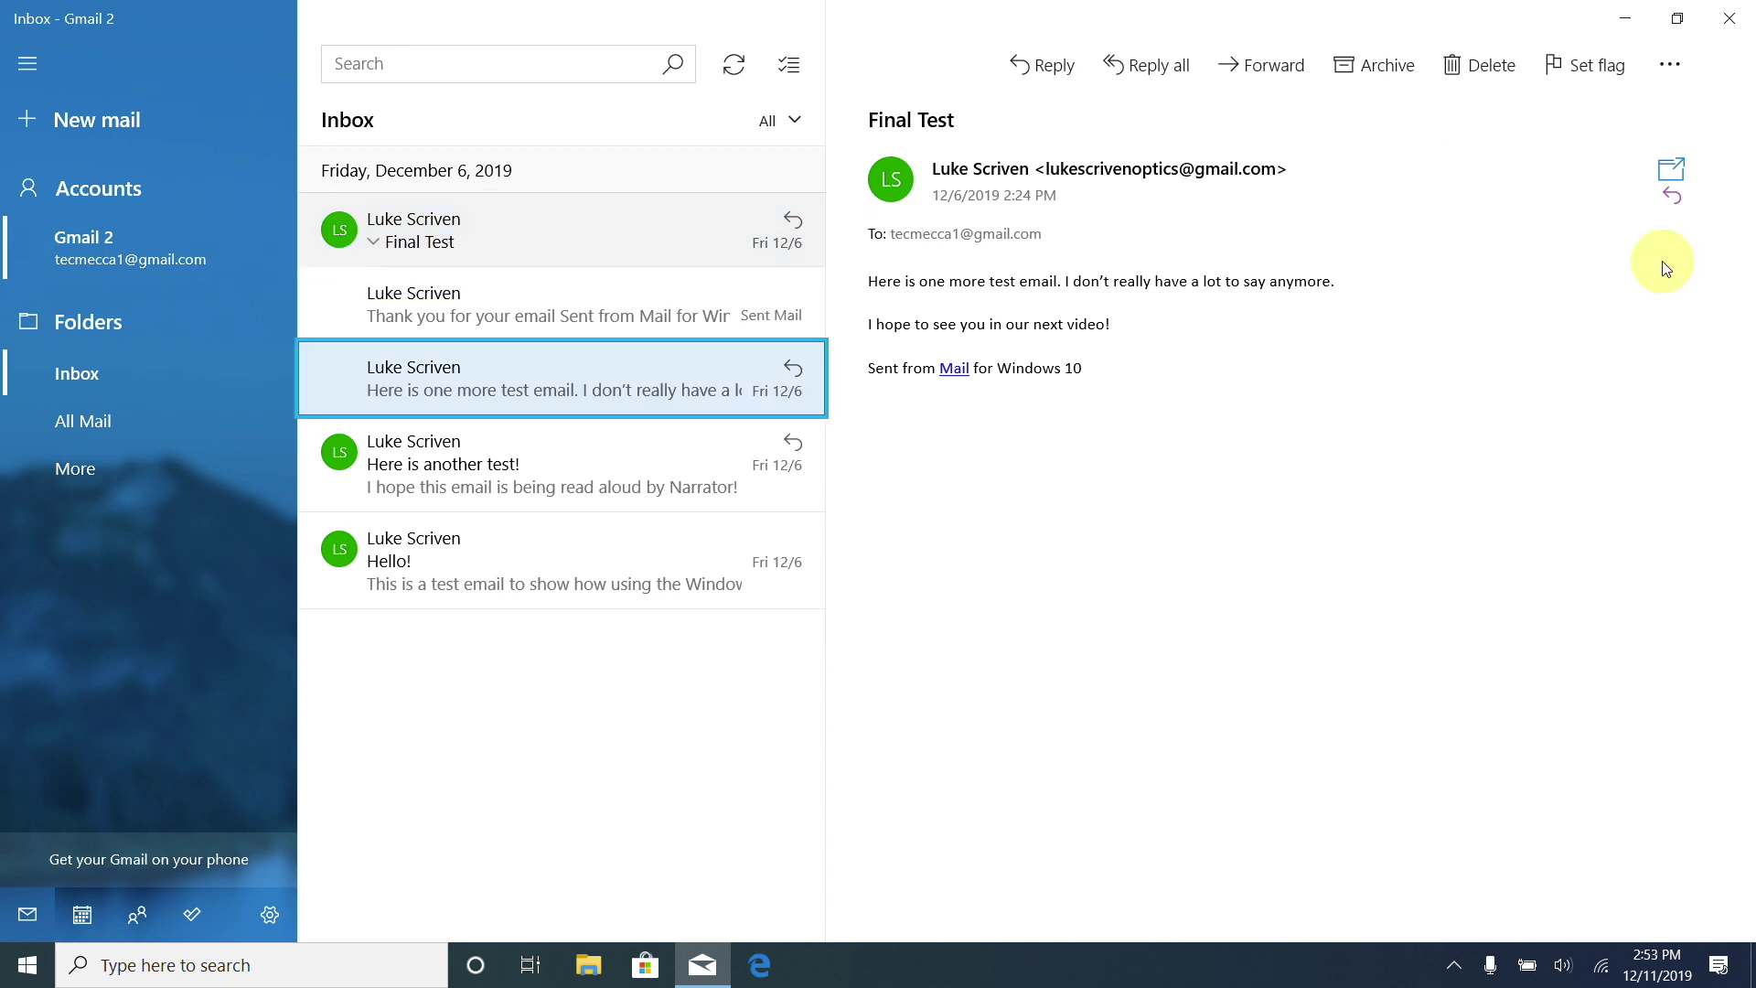
key("ctrl+n")
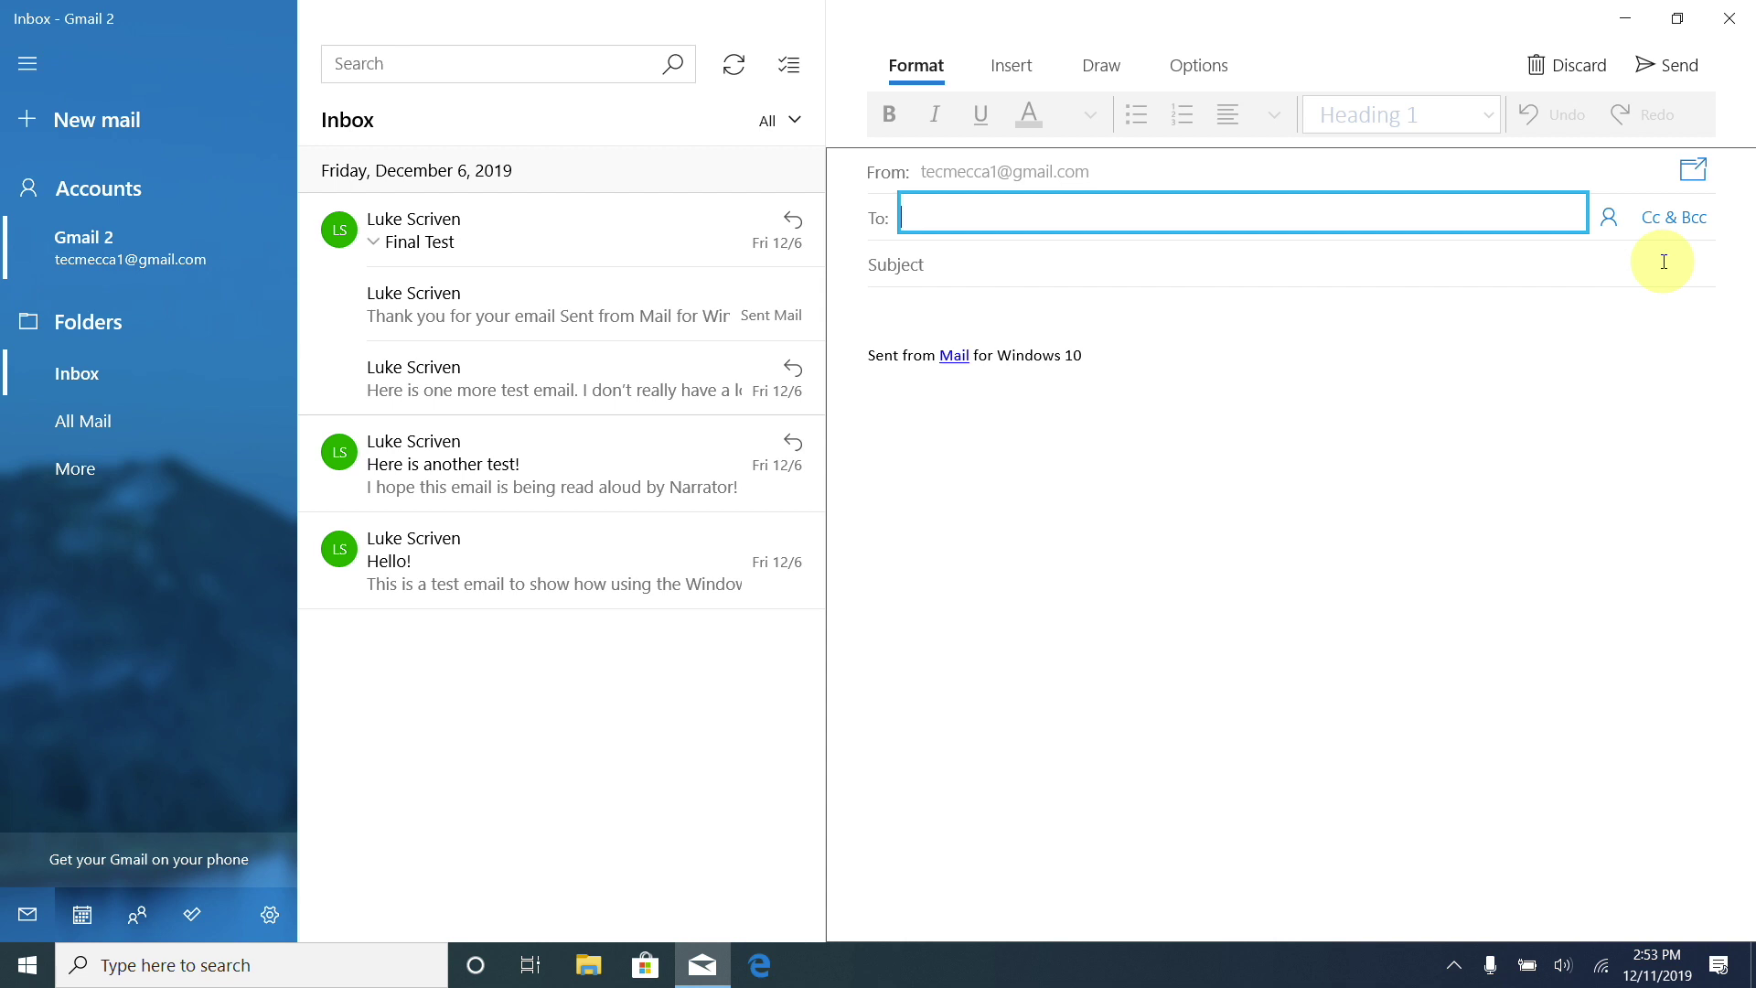
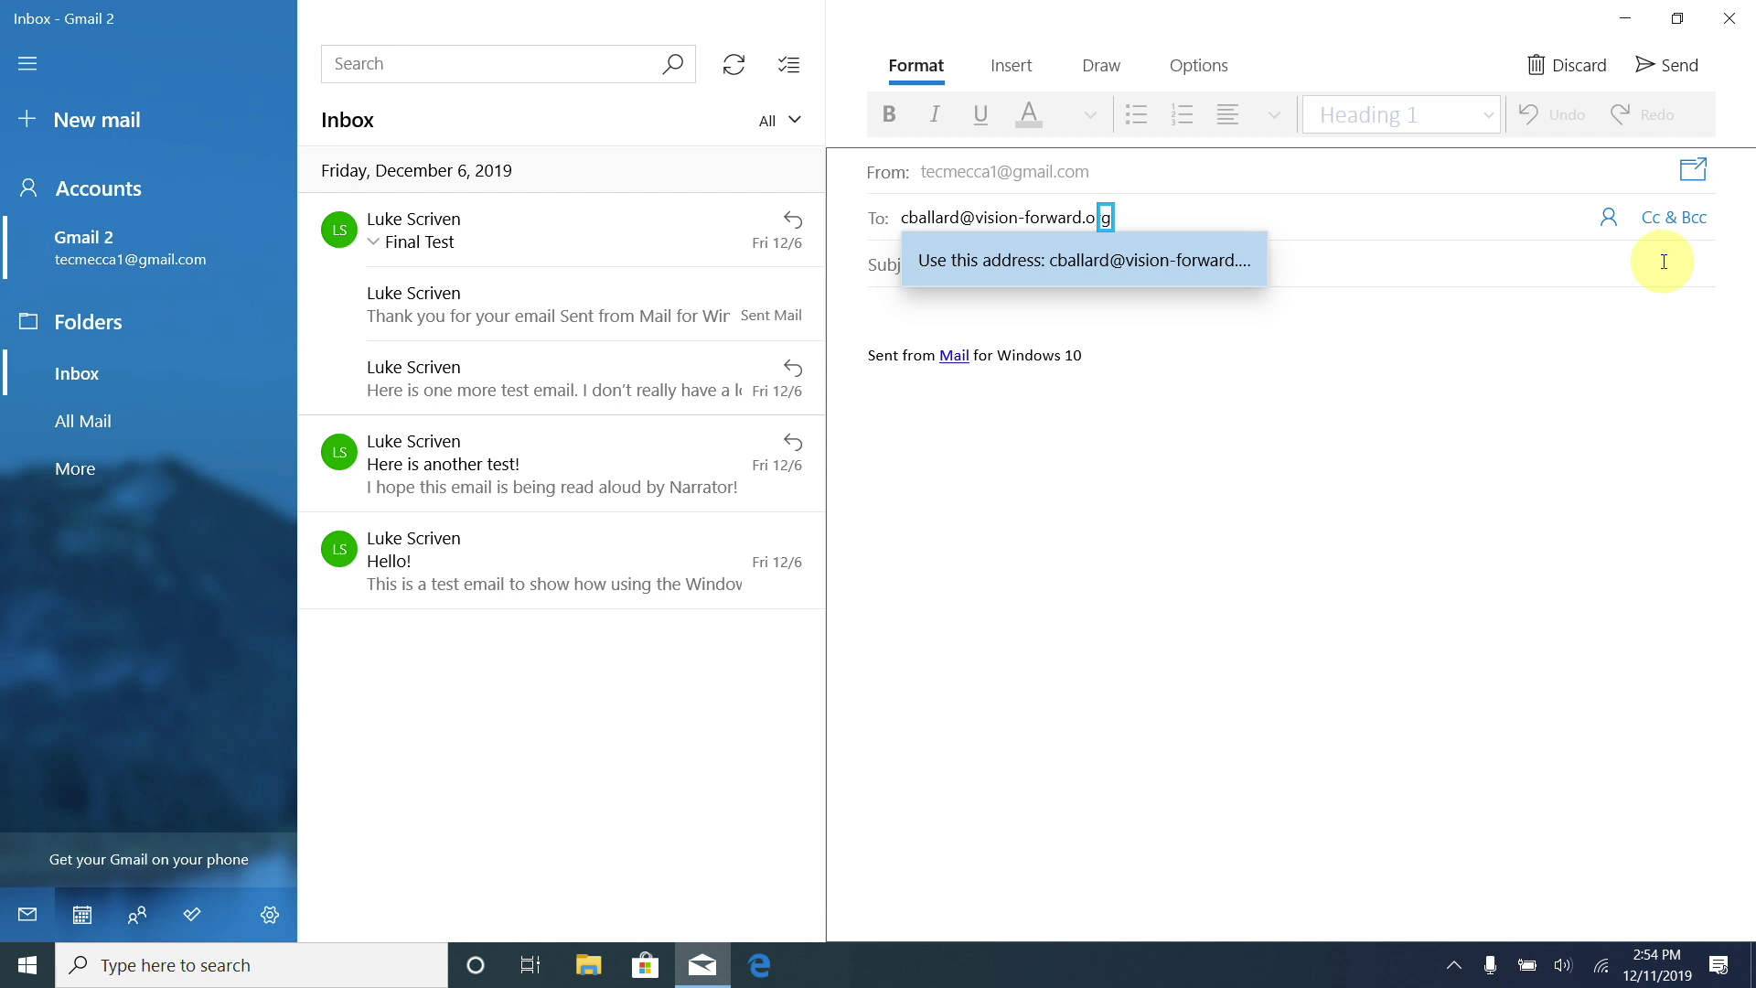
Enter and accept the recipient's e-mail address in To, then advance to the Subject line.
key("Return")
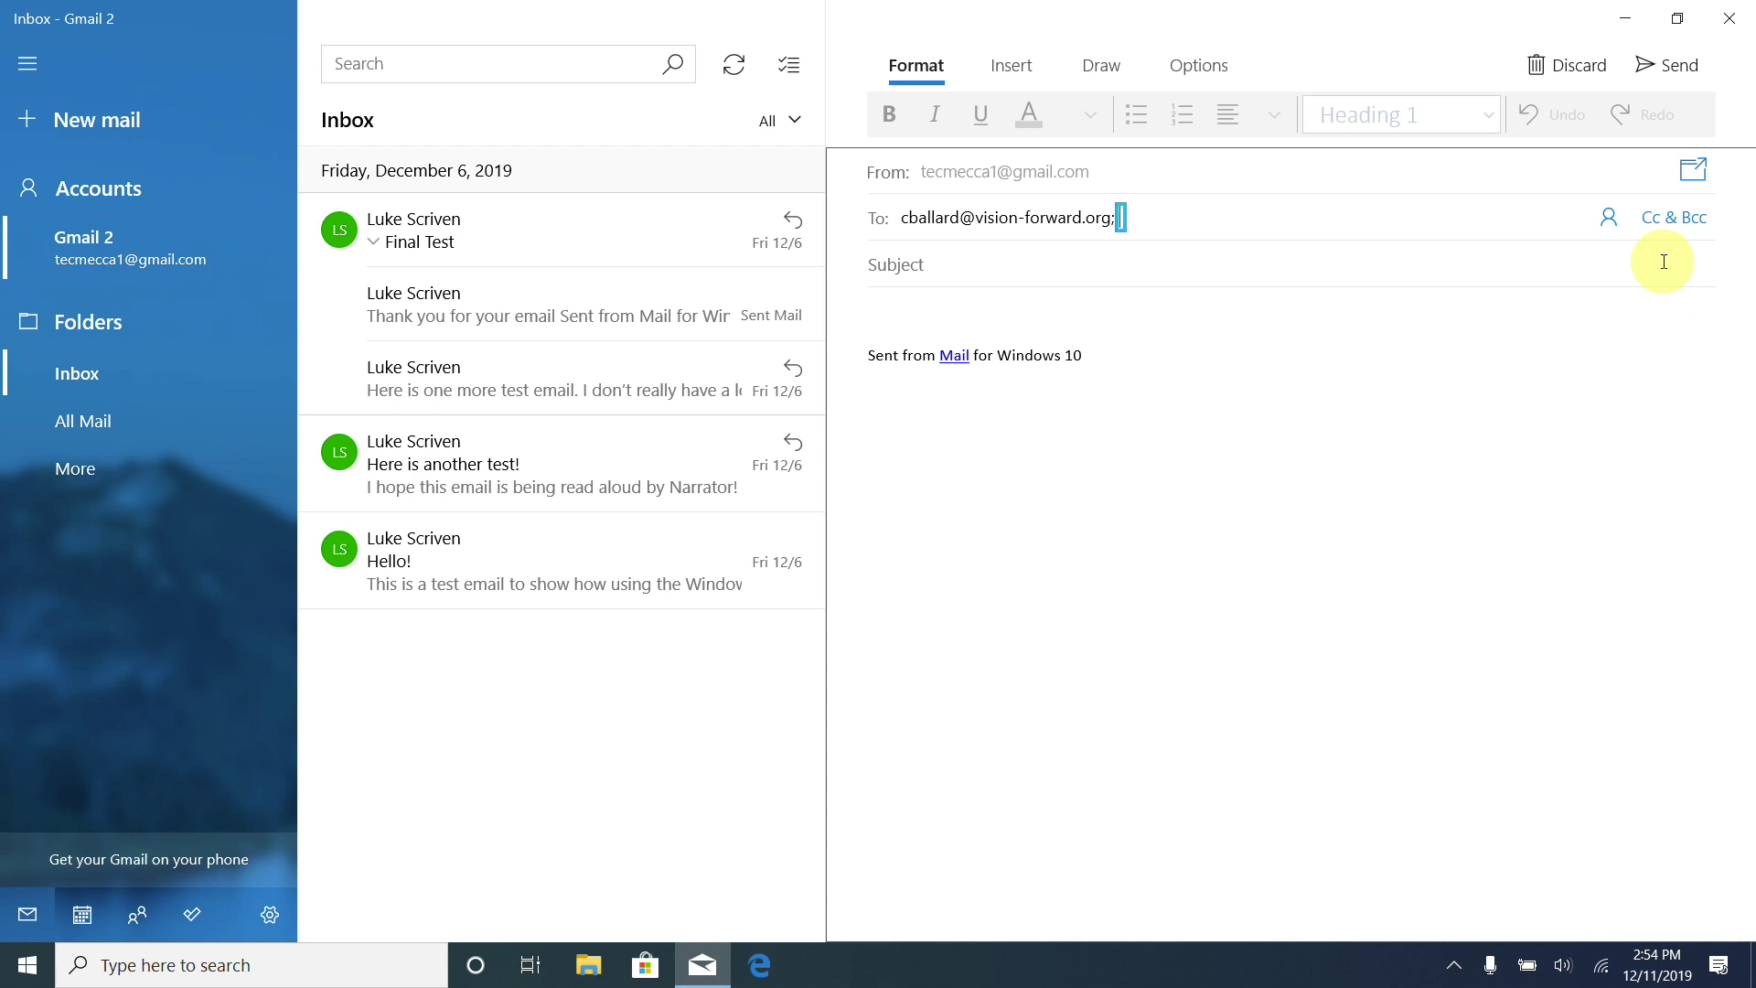
key("Tab")
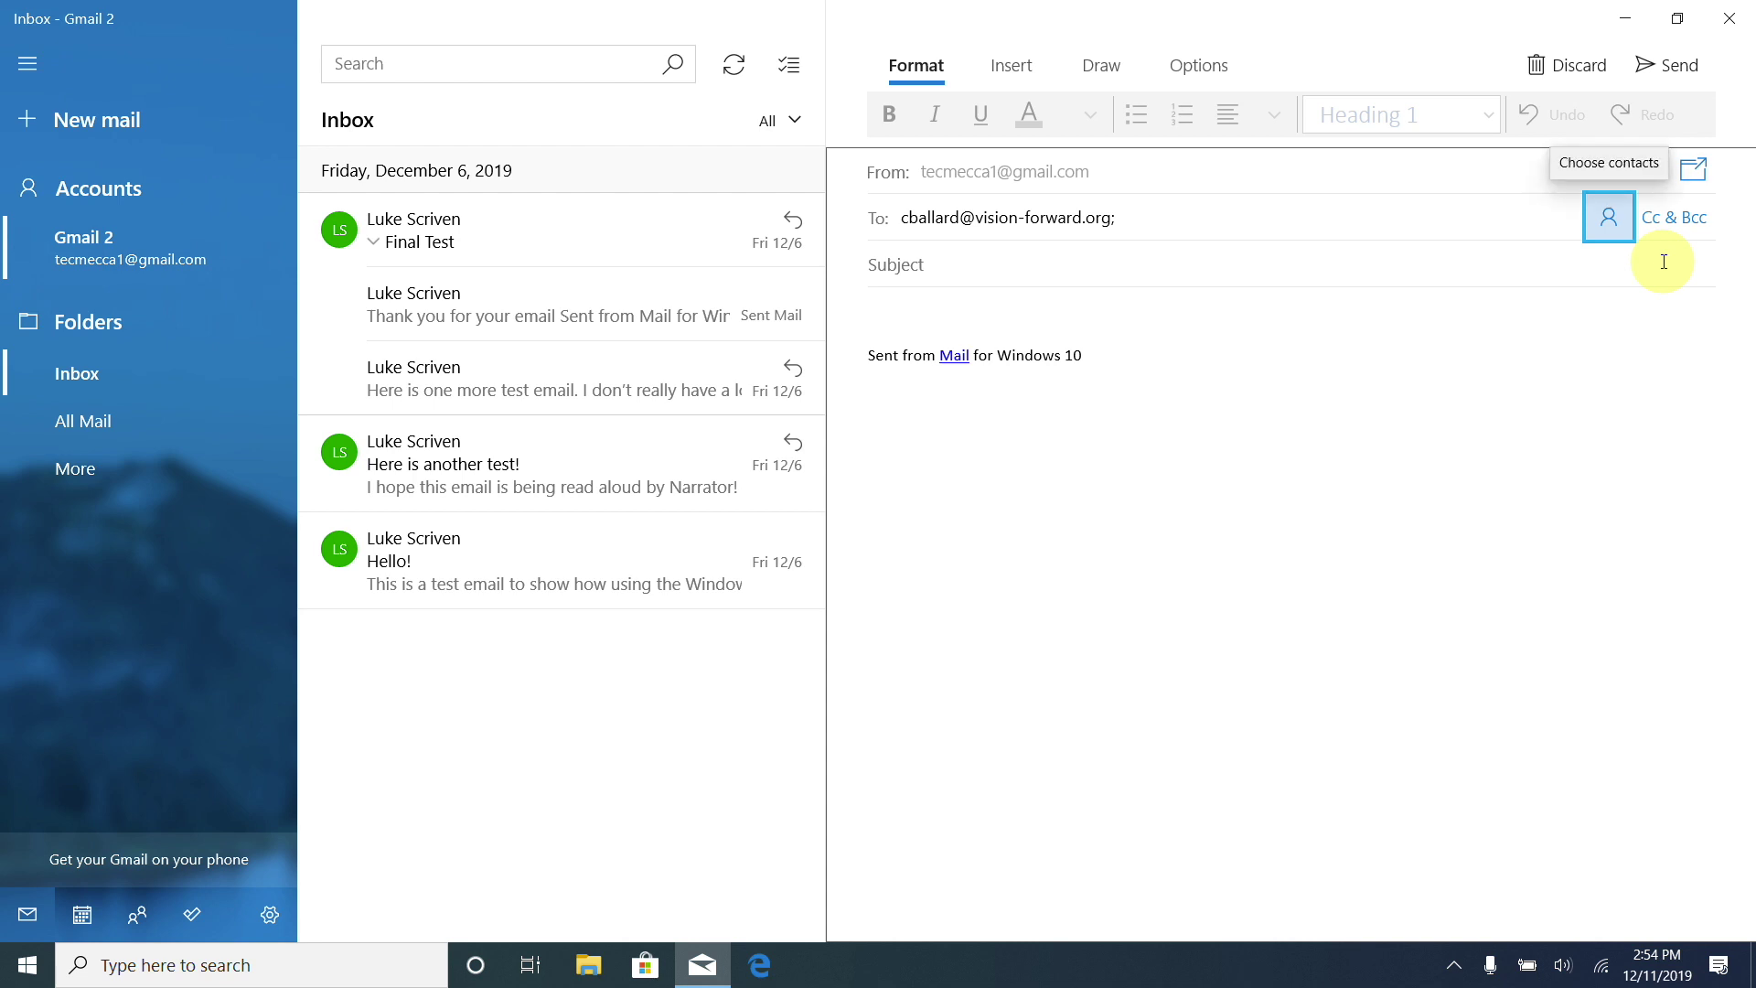
key("Tab")
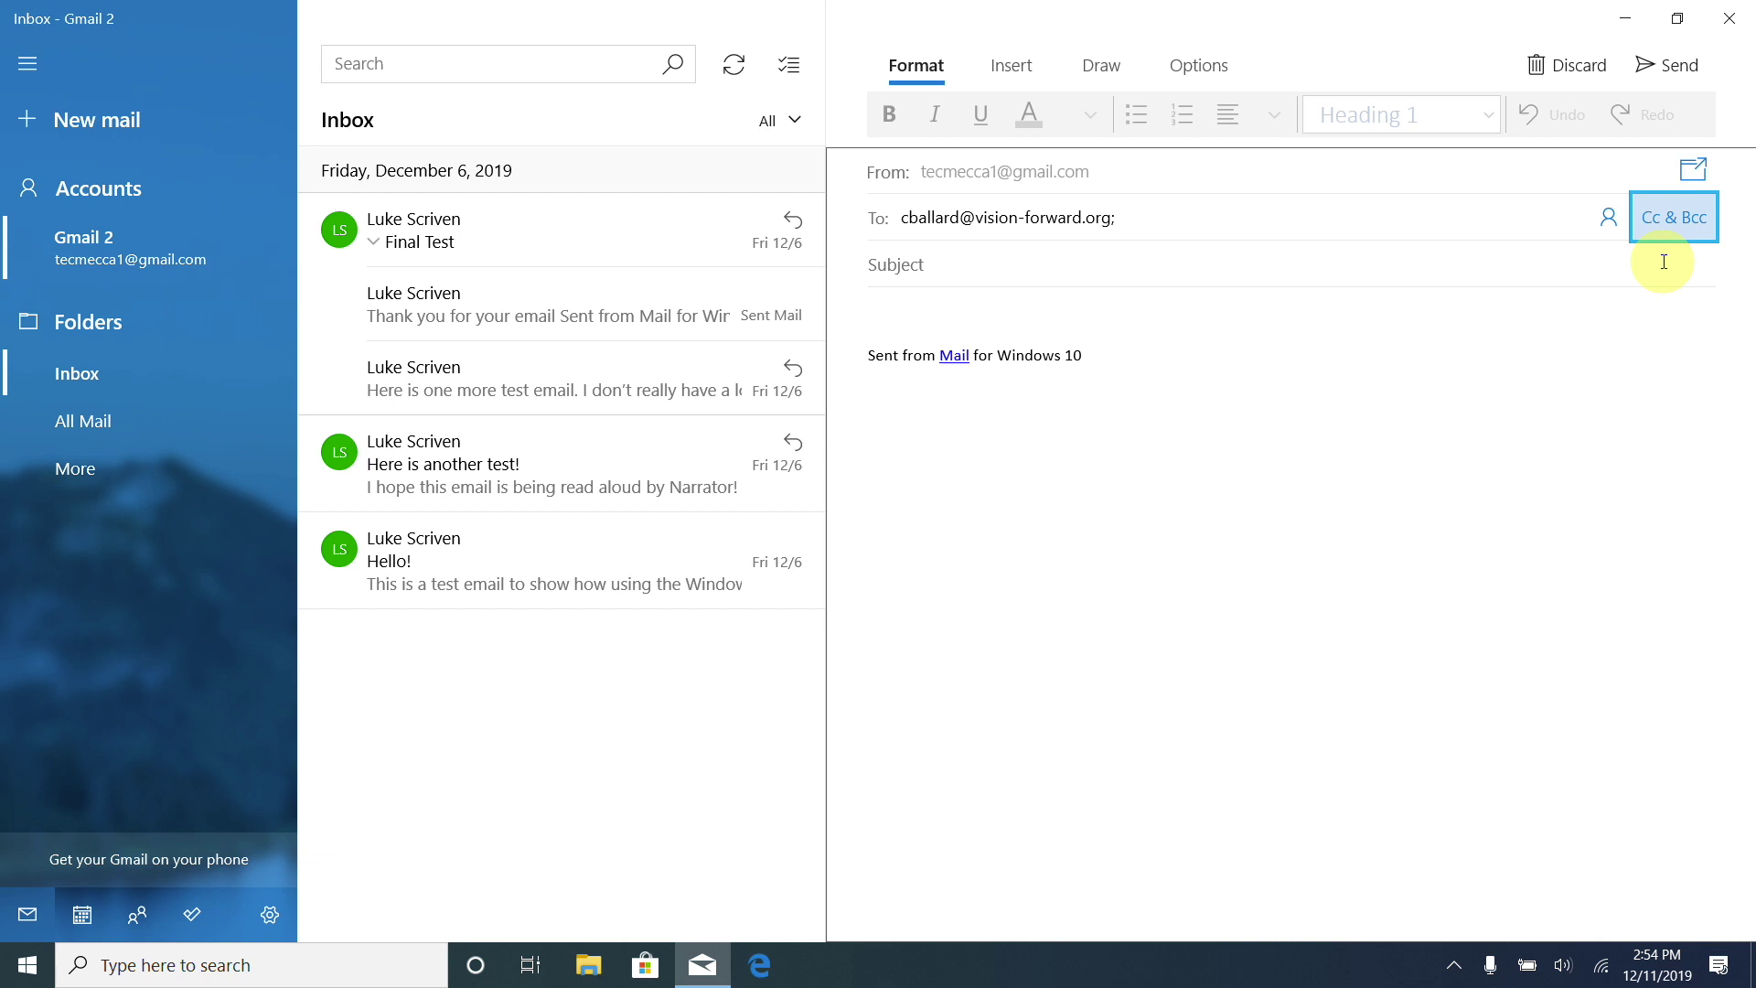
key("Tab")
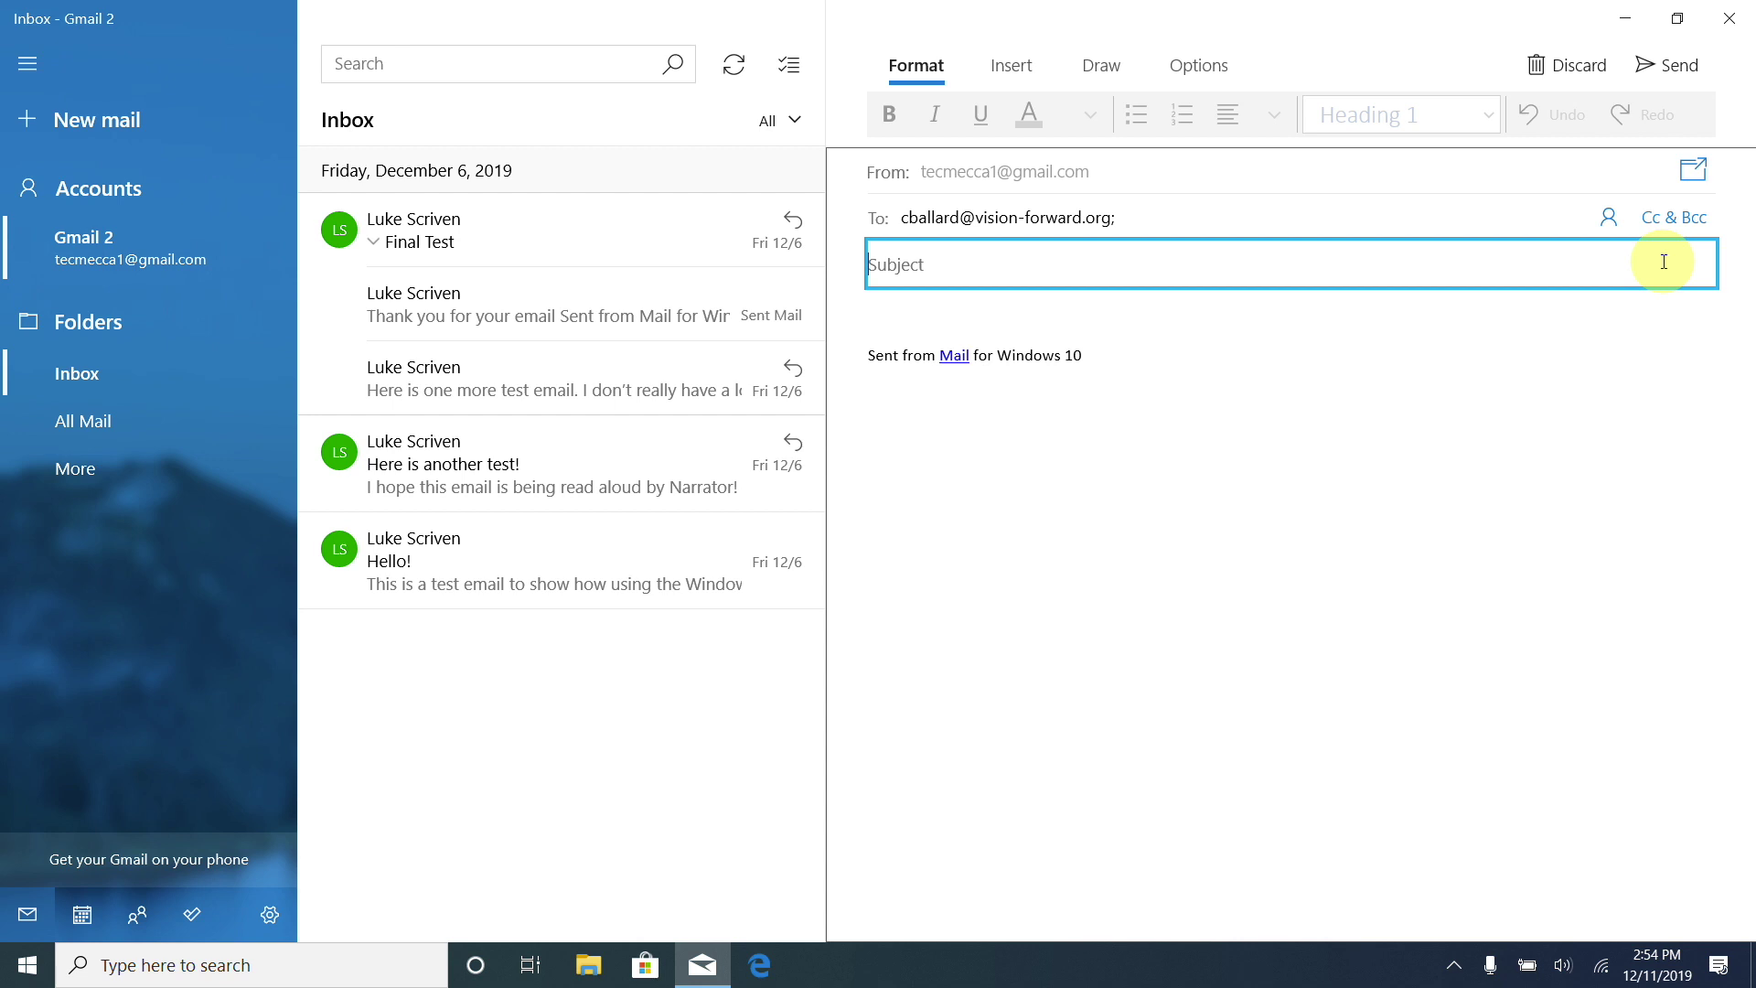
Give the message a greeting subject and the body 'Hope you are well today', then close it.
type("H")
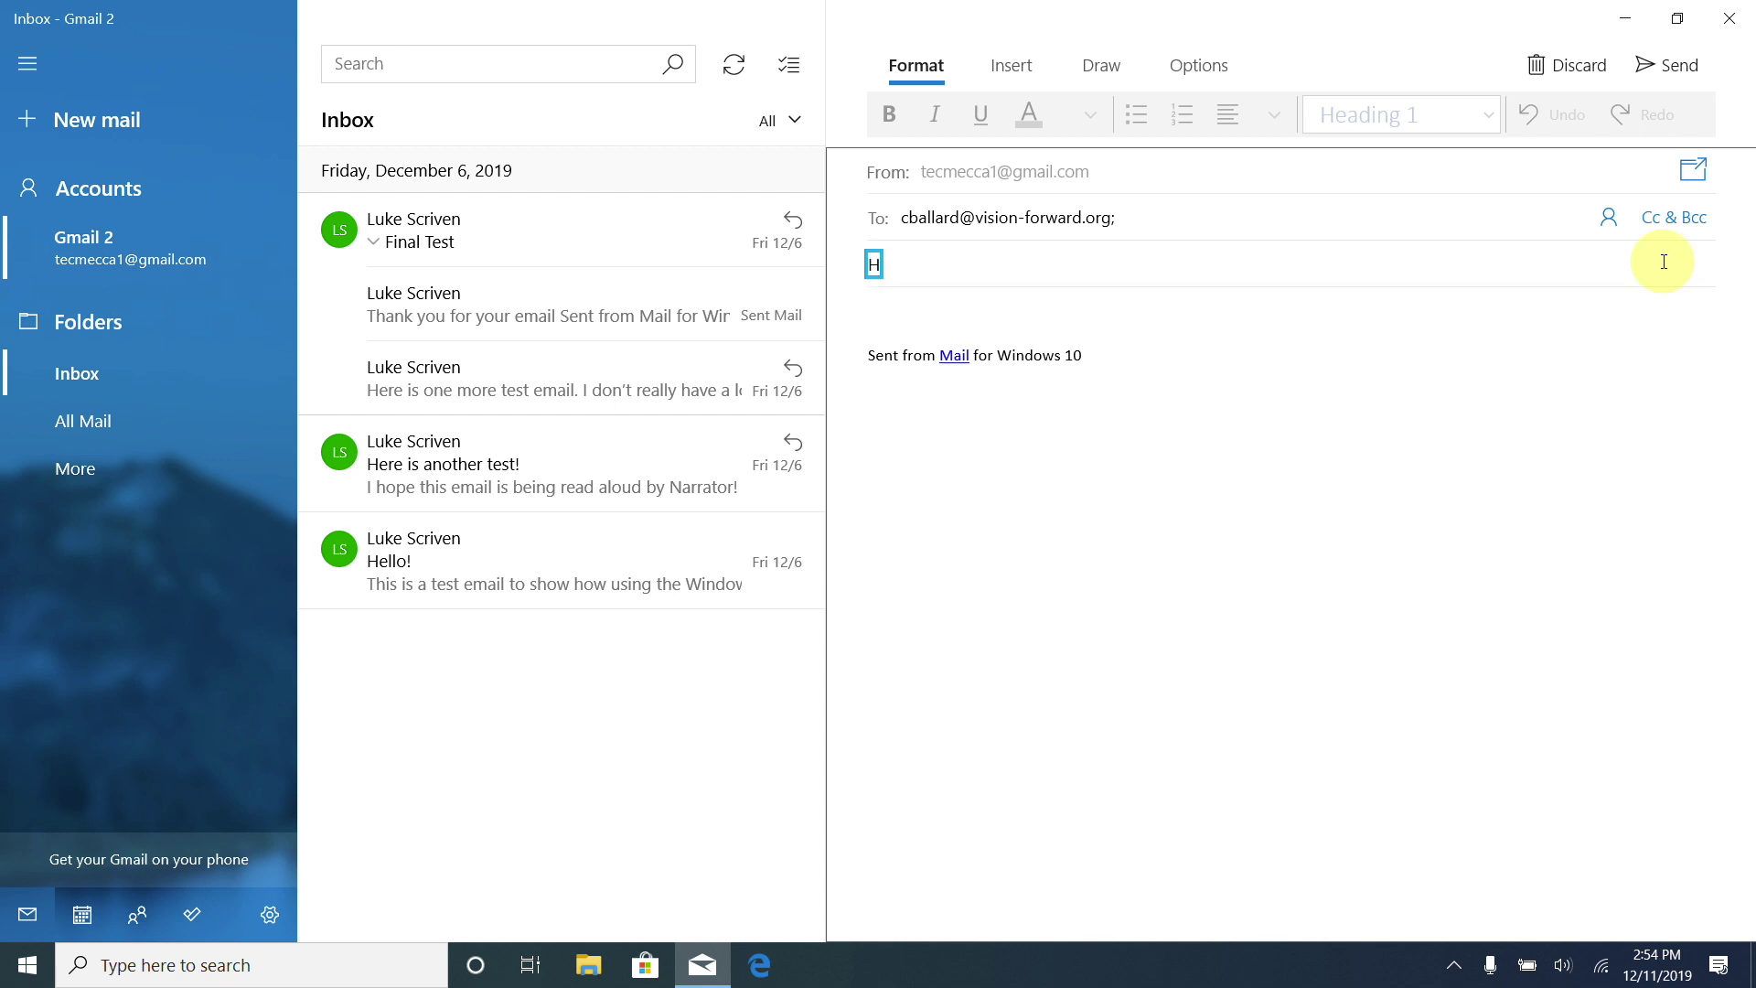
type("i c")
type("o")
type("n")
key("Tab")
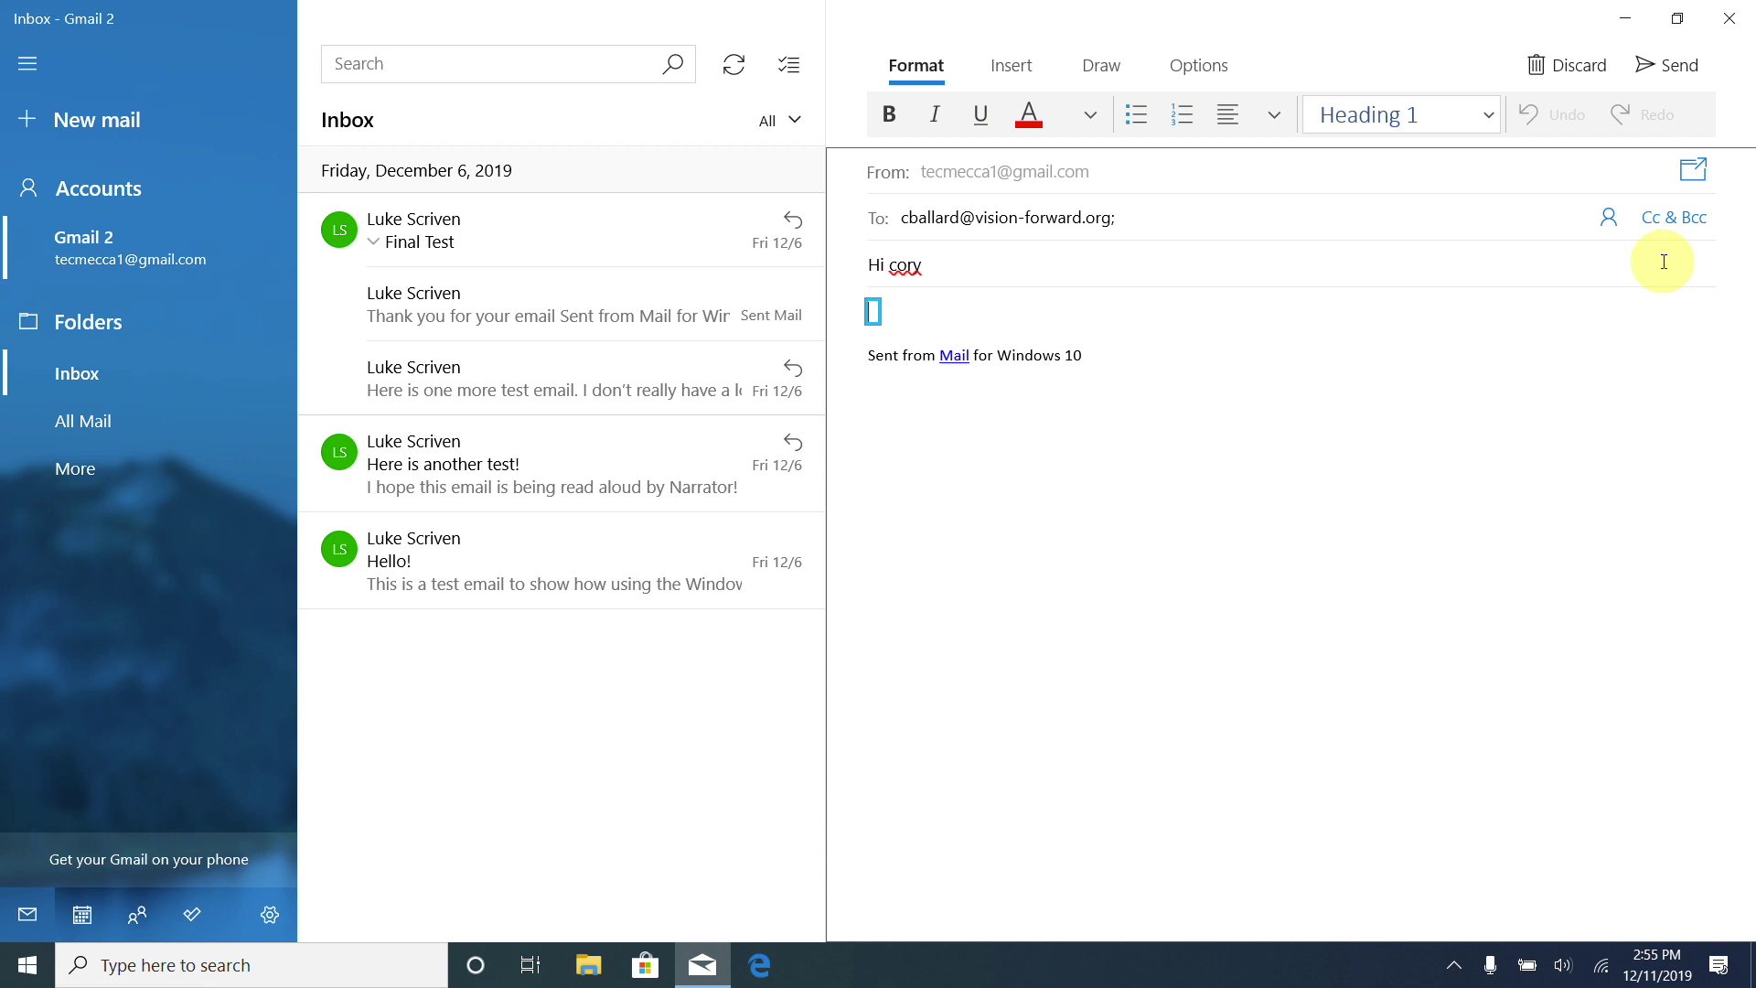
type("Hope you")
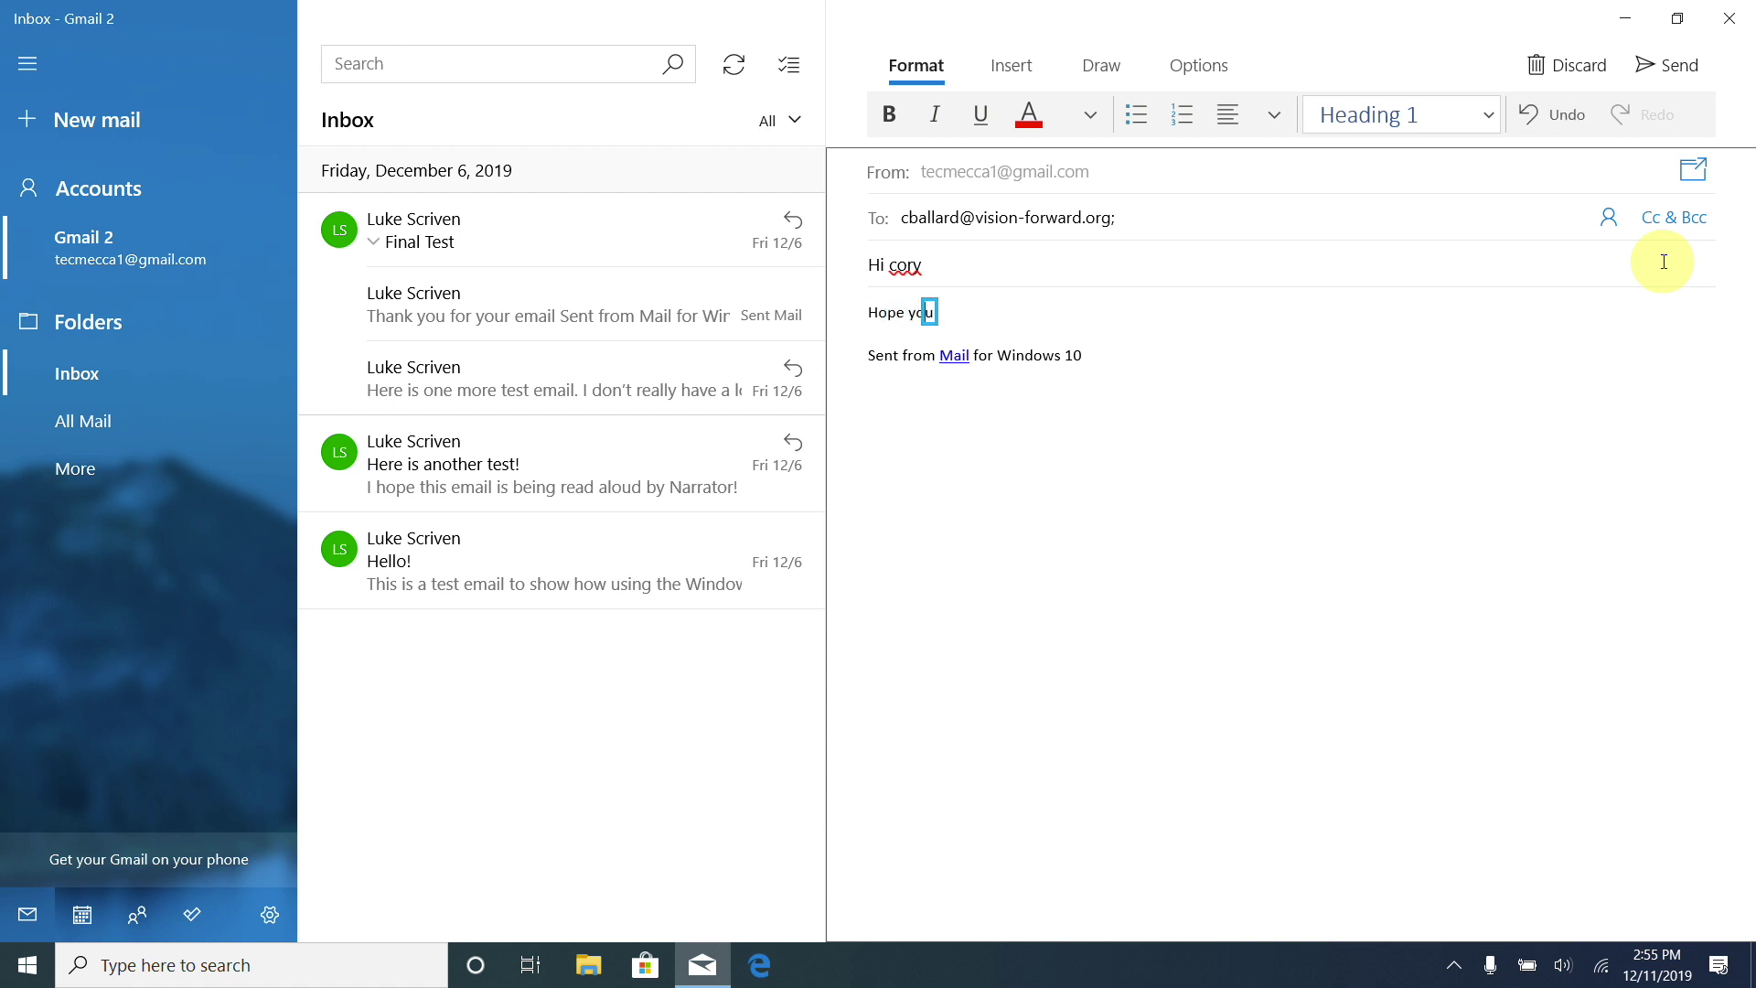
type(" are well today")
key("ctrl+Return")
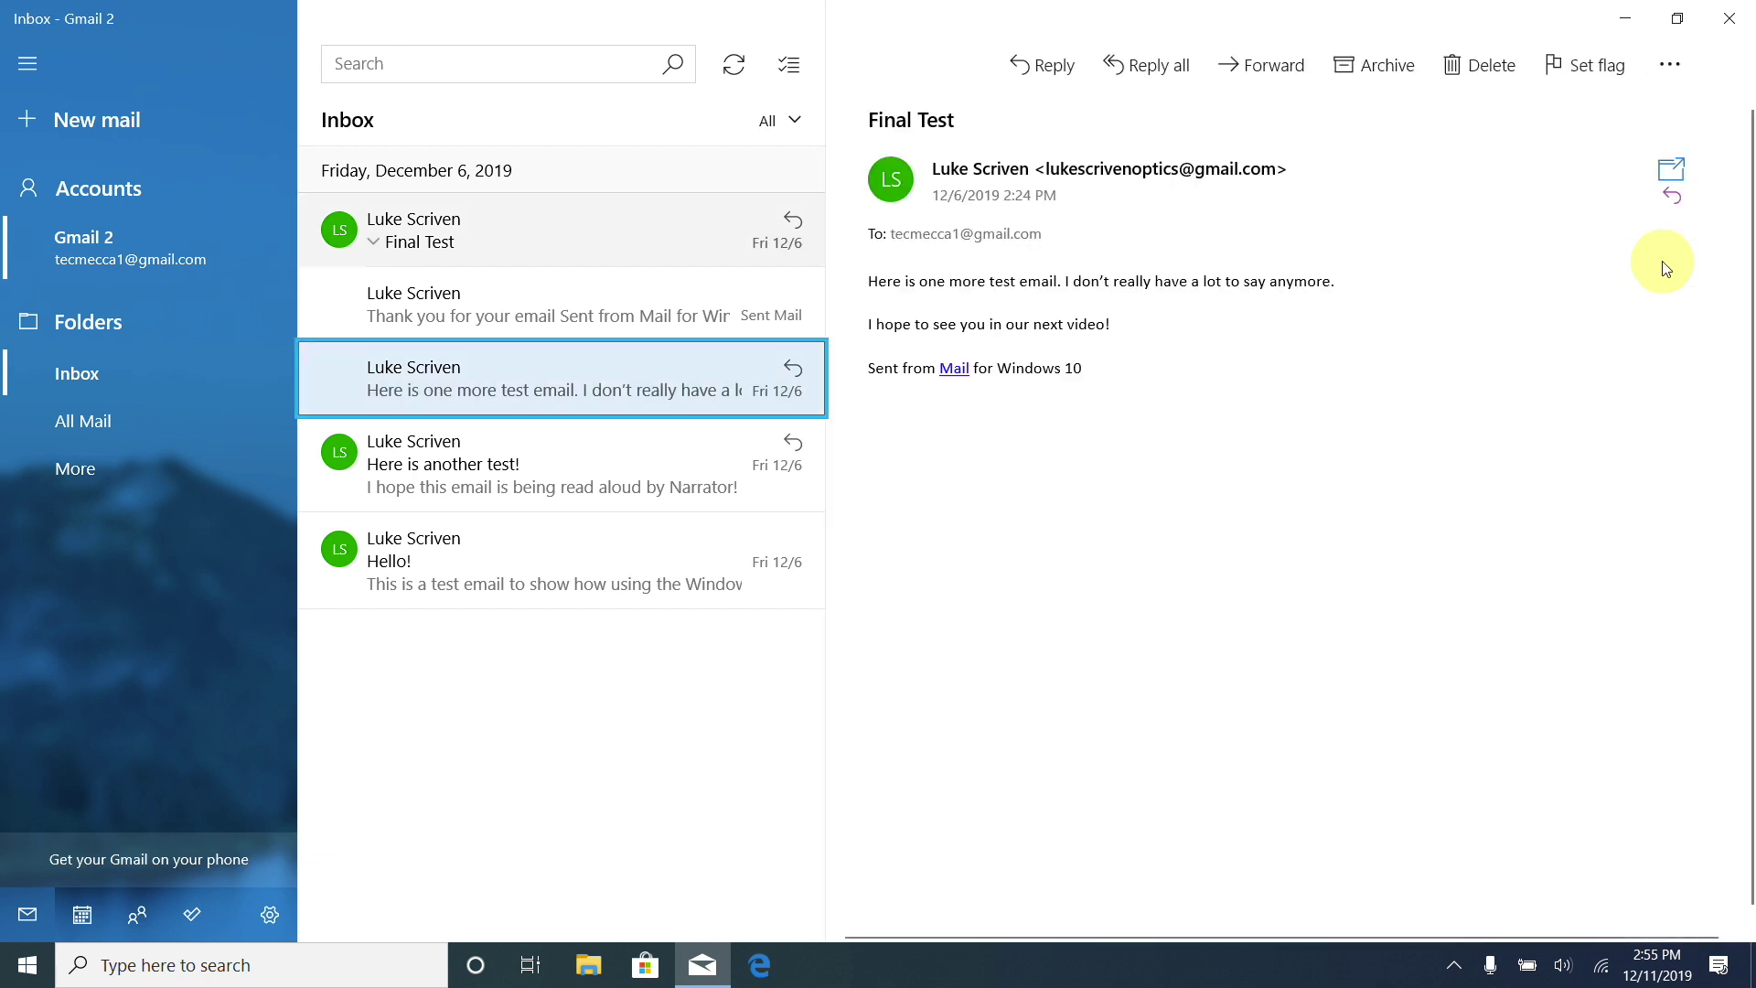